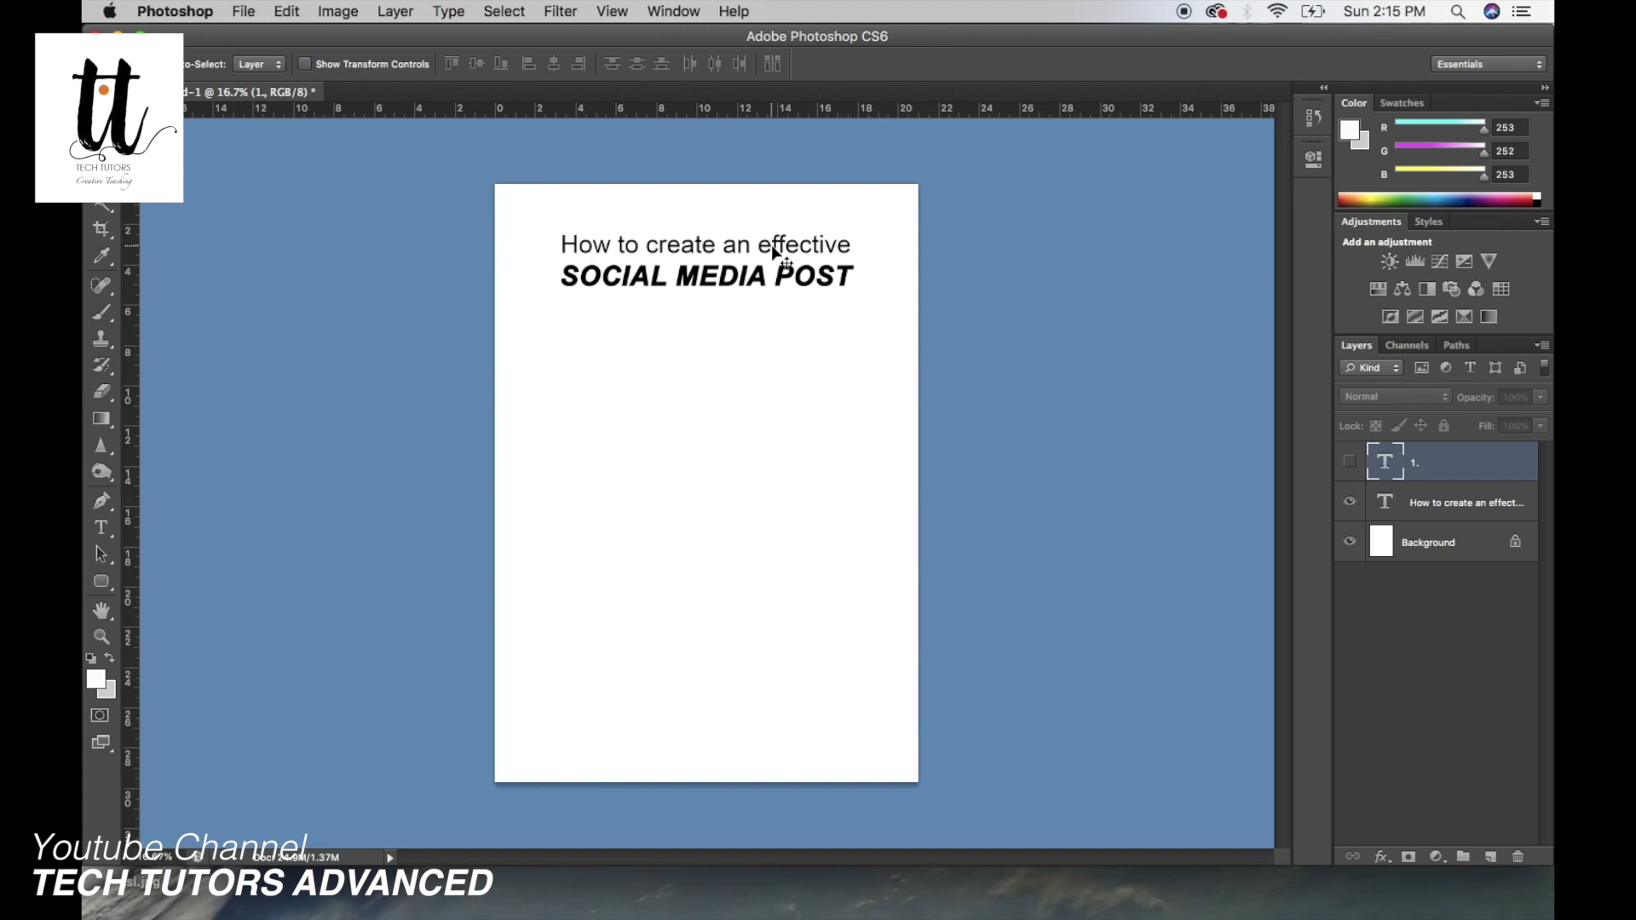
- Show the '1.' text layer and type 'Product (usage, Industry)' after the number
key(t)
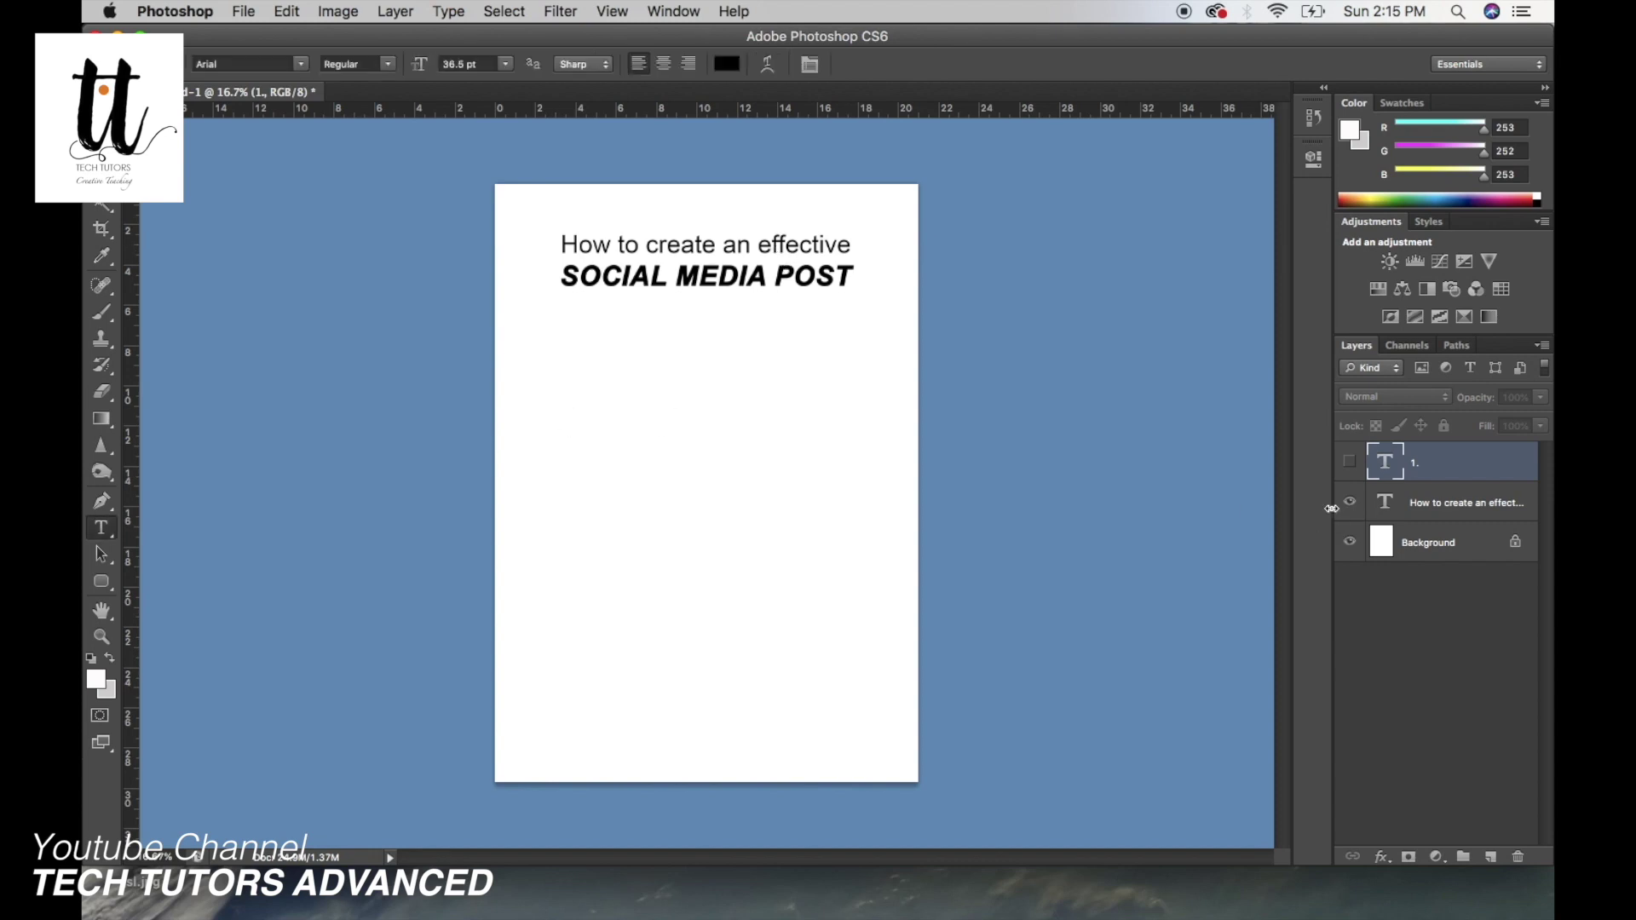
click(1350, 461)
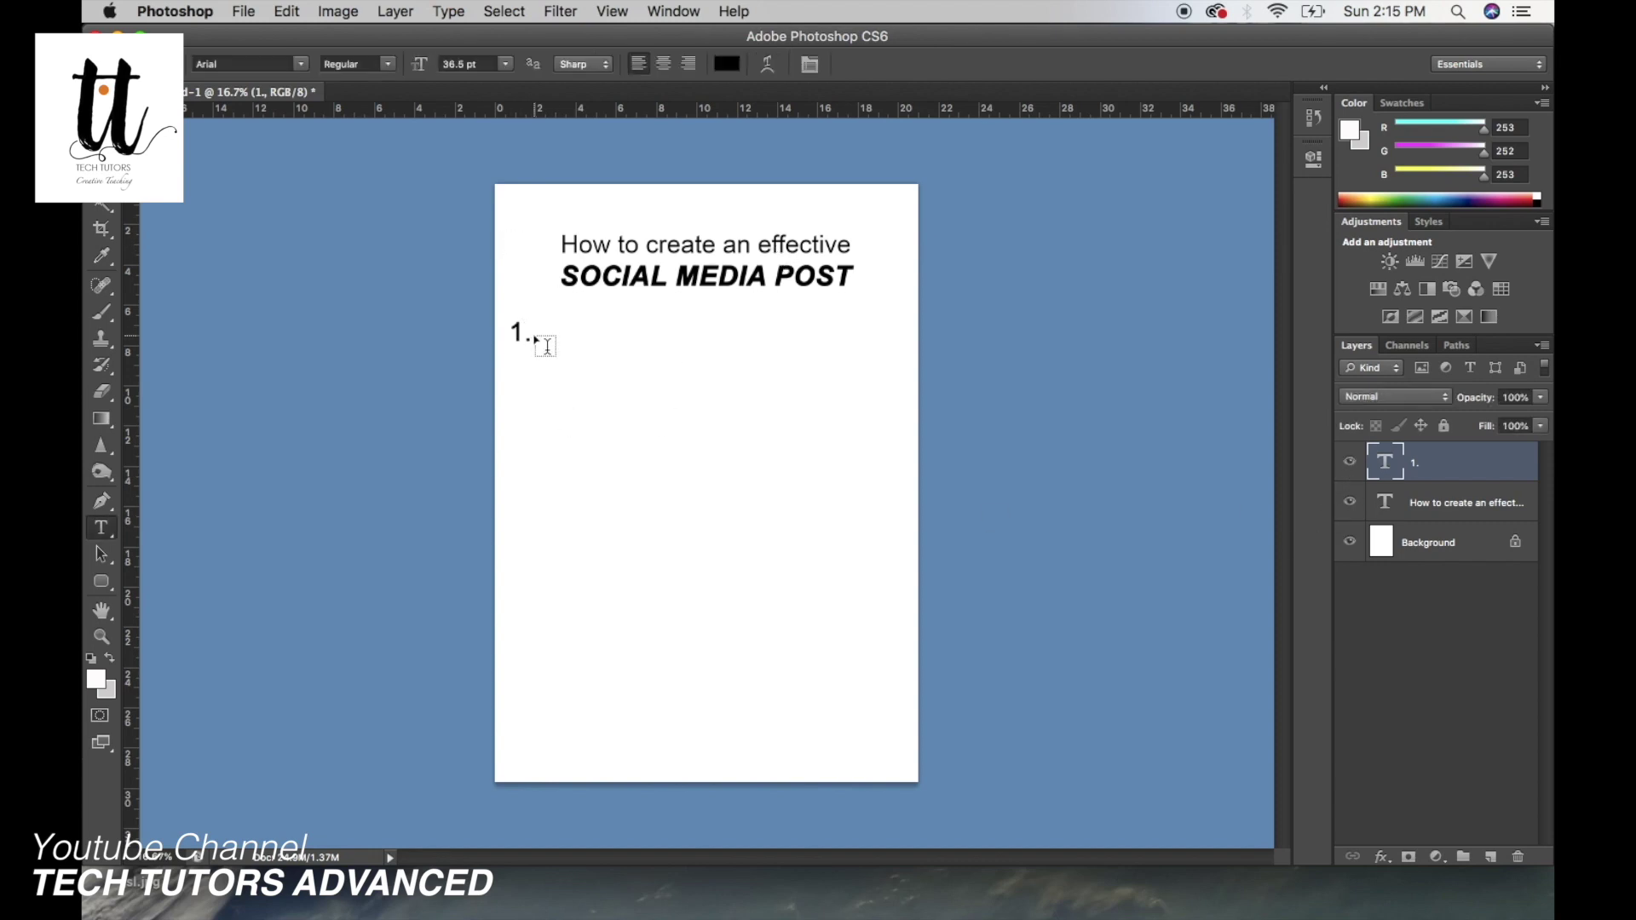
click(526, 332)
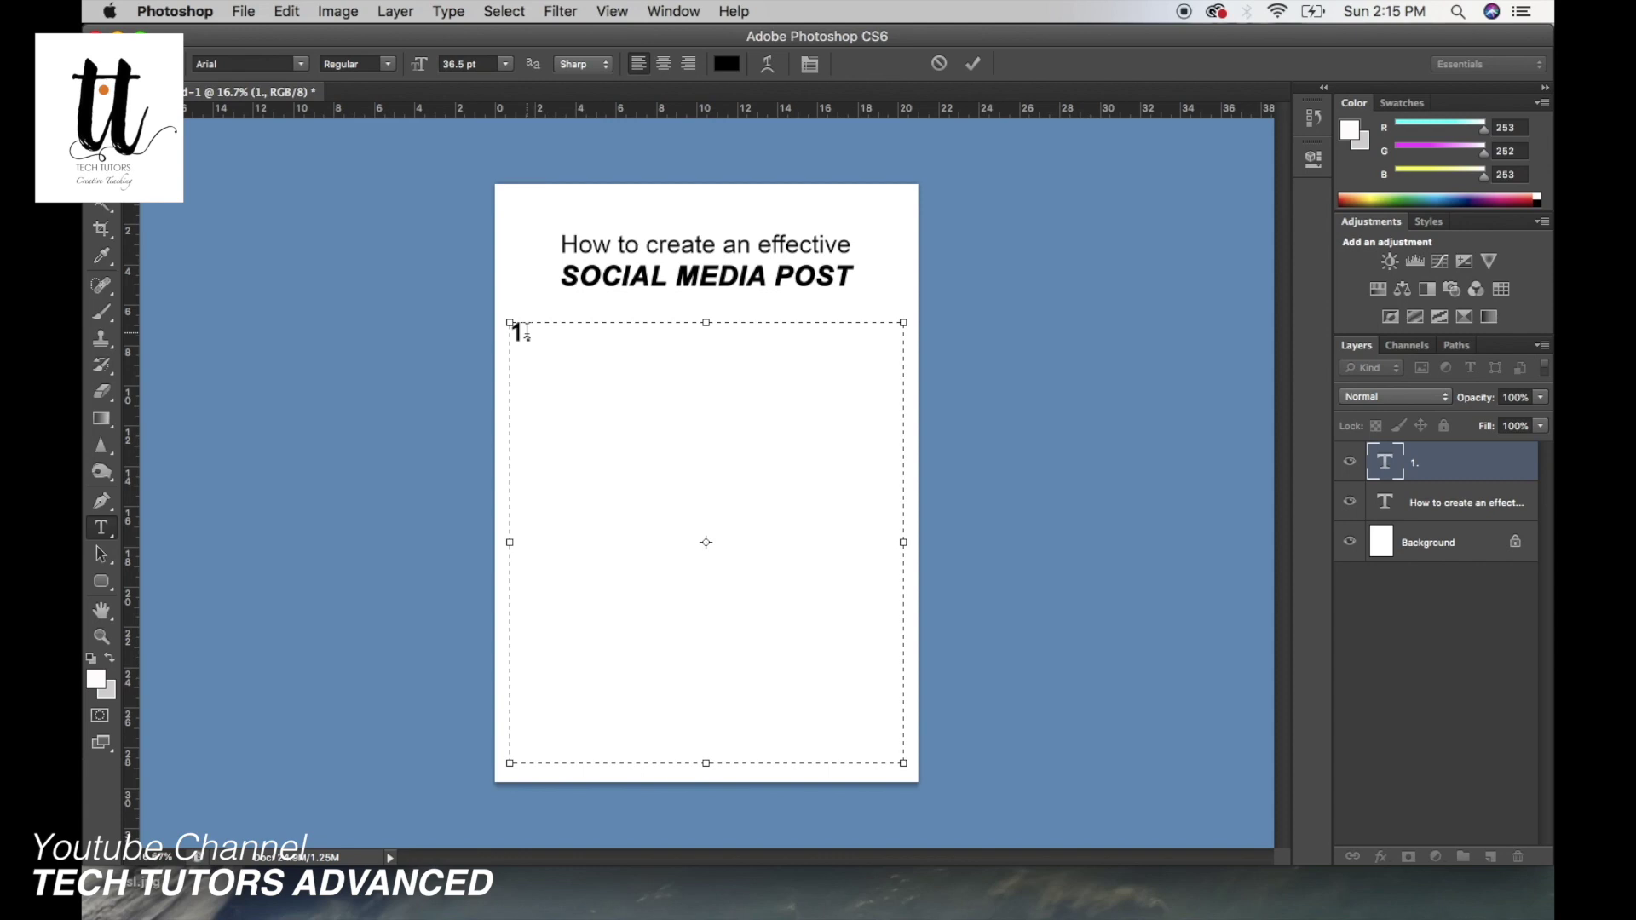
text(Product)
text((usag )
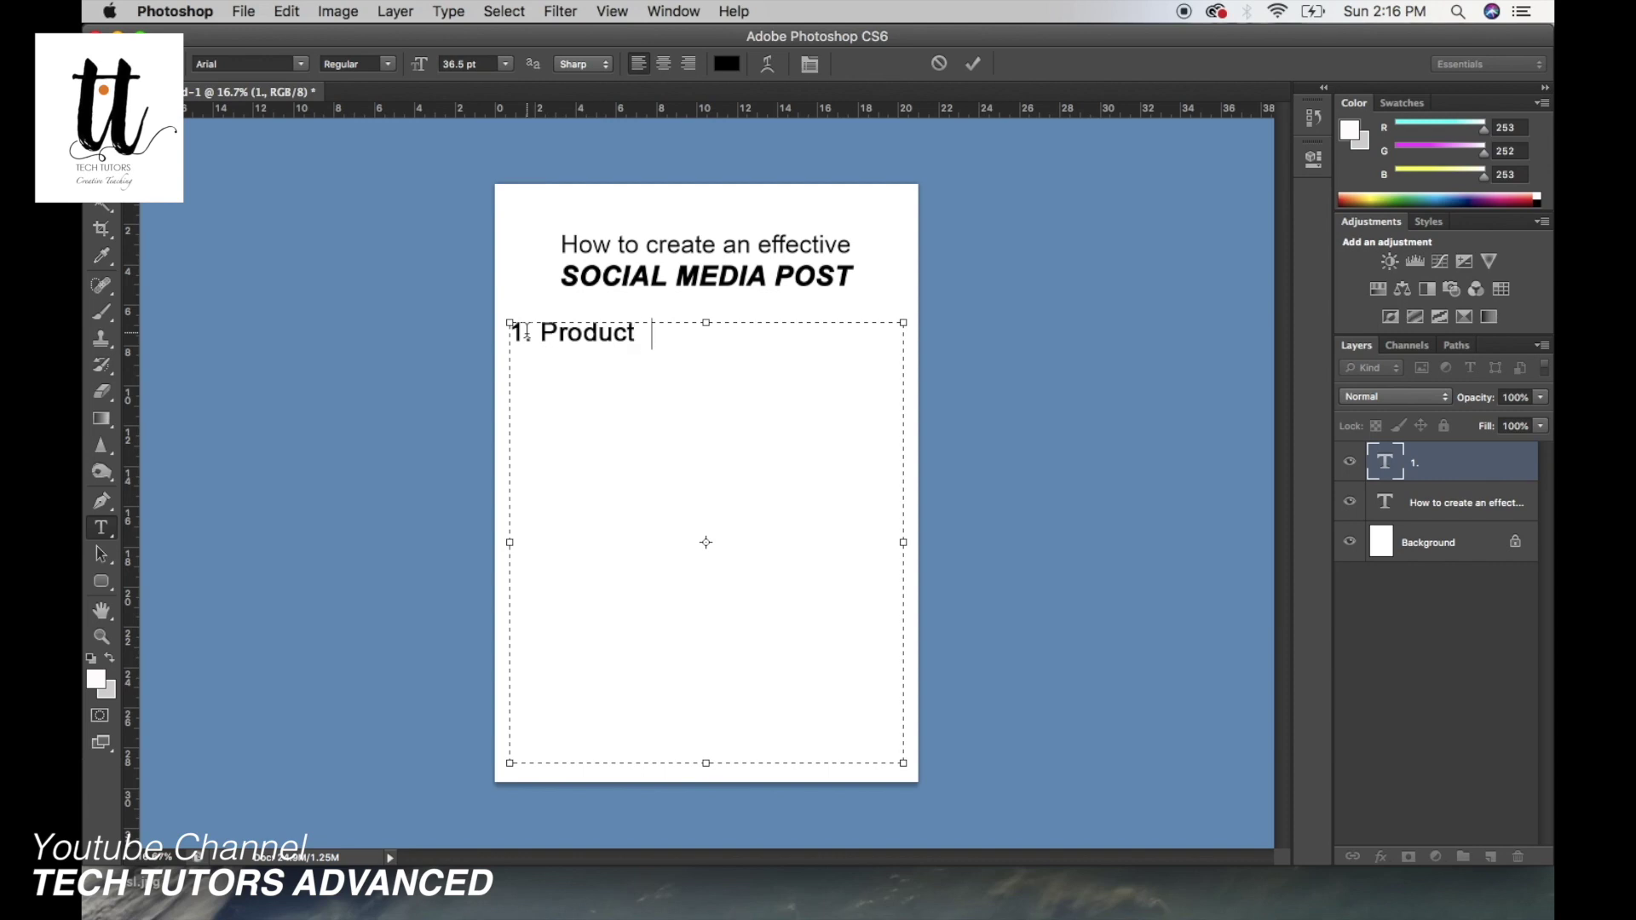
text(e, l)
text(ndustry))
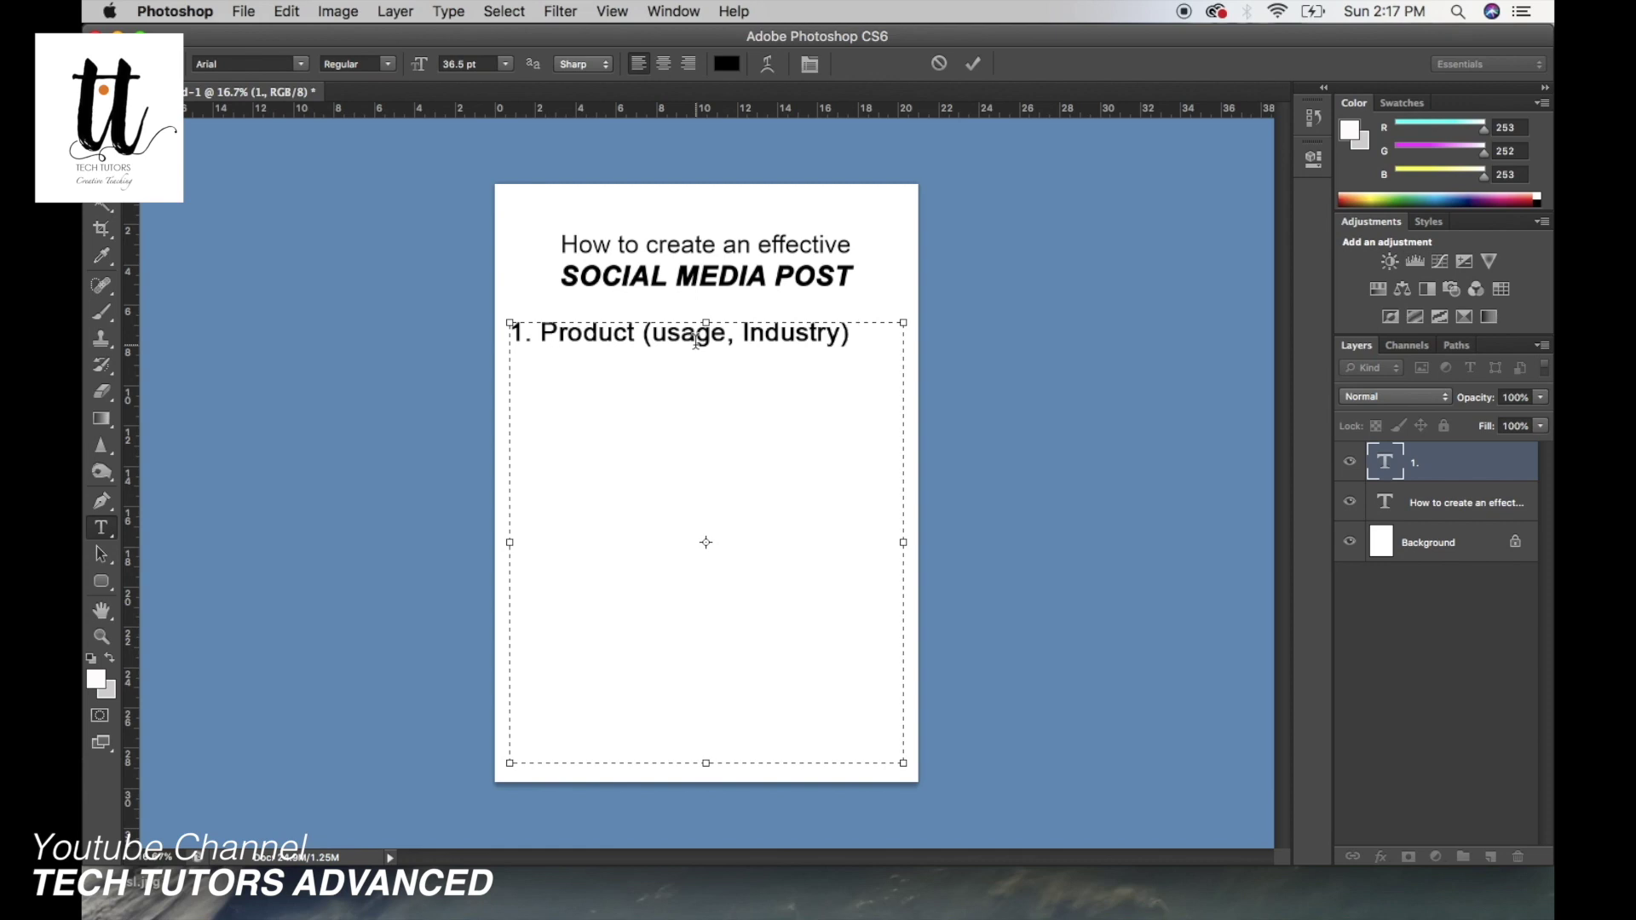
- Add '2. Target Audience' with '(age, gender, color, place)' below, removing a stray 0
key(Return)
text(2. Tar get Audien)
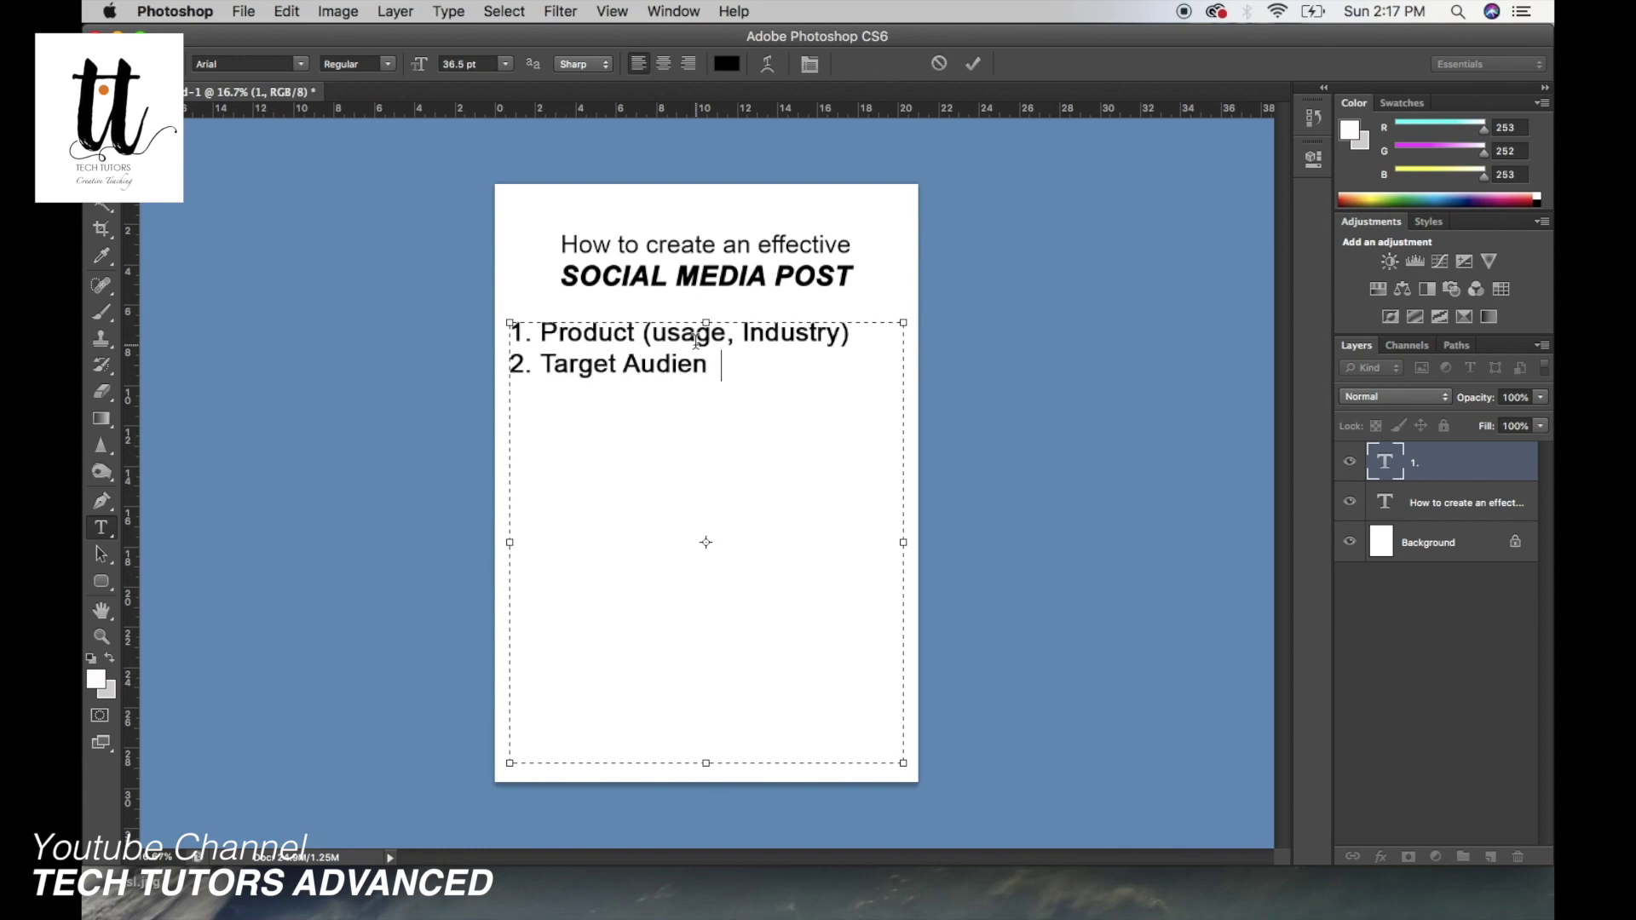
text(ce)
key(Return)
text((age, gen)
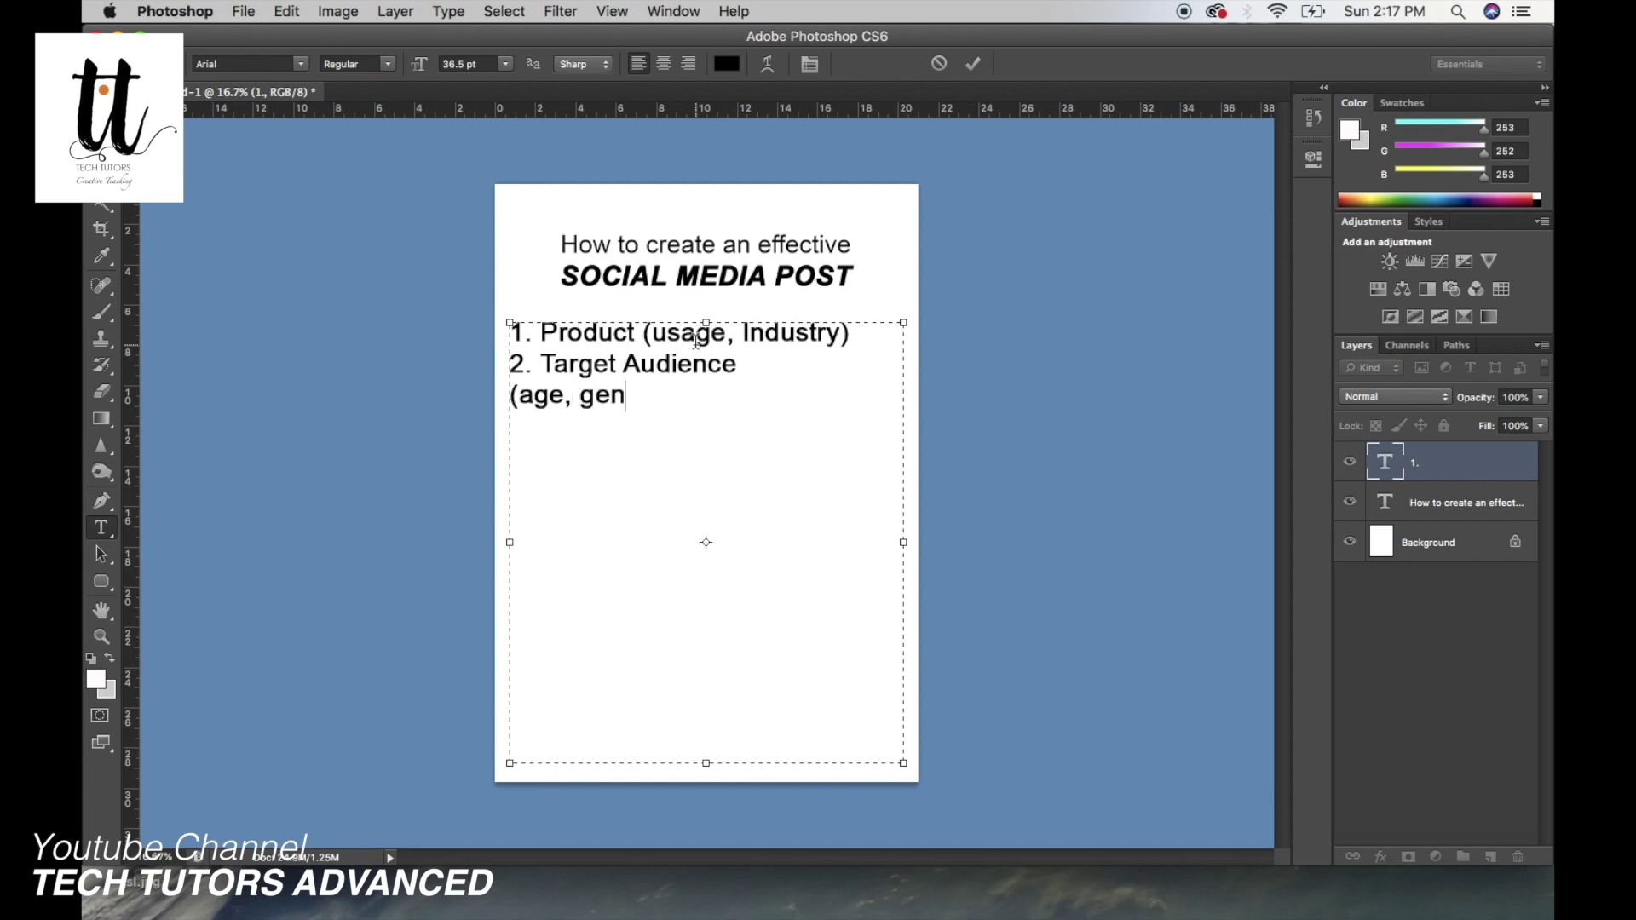
text(der, color,)
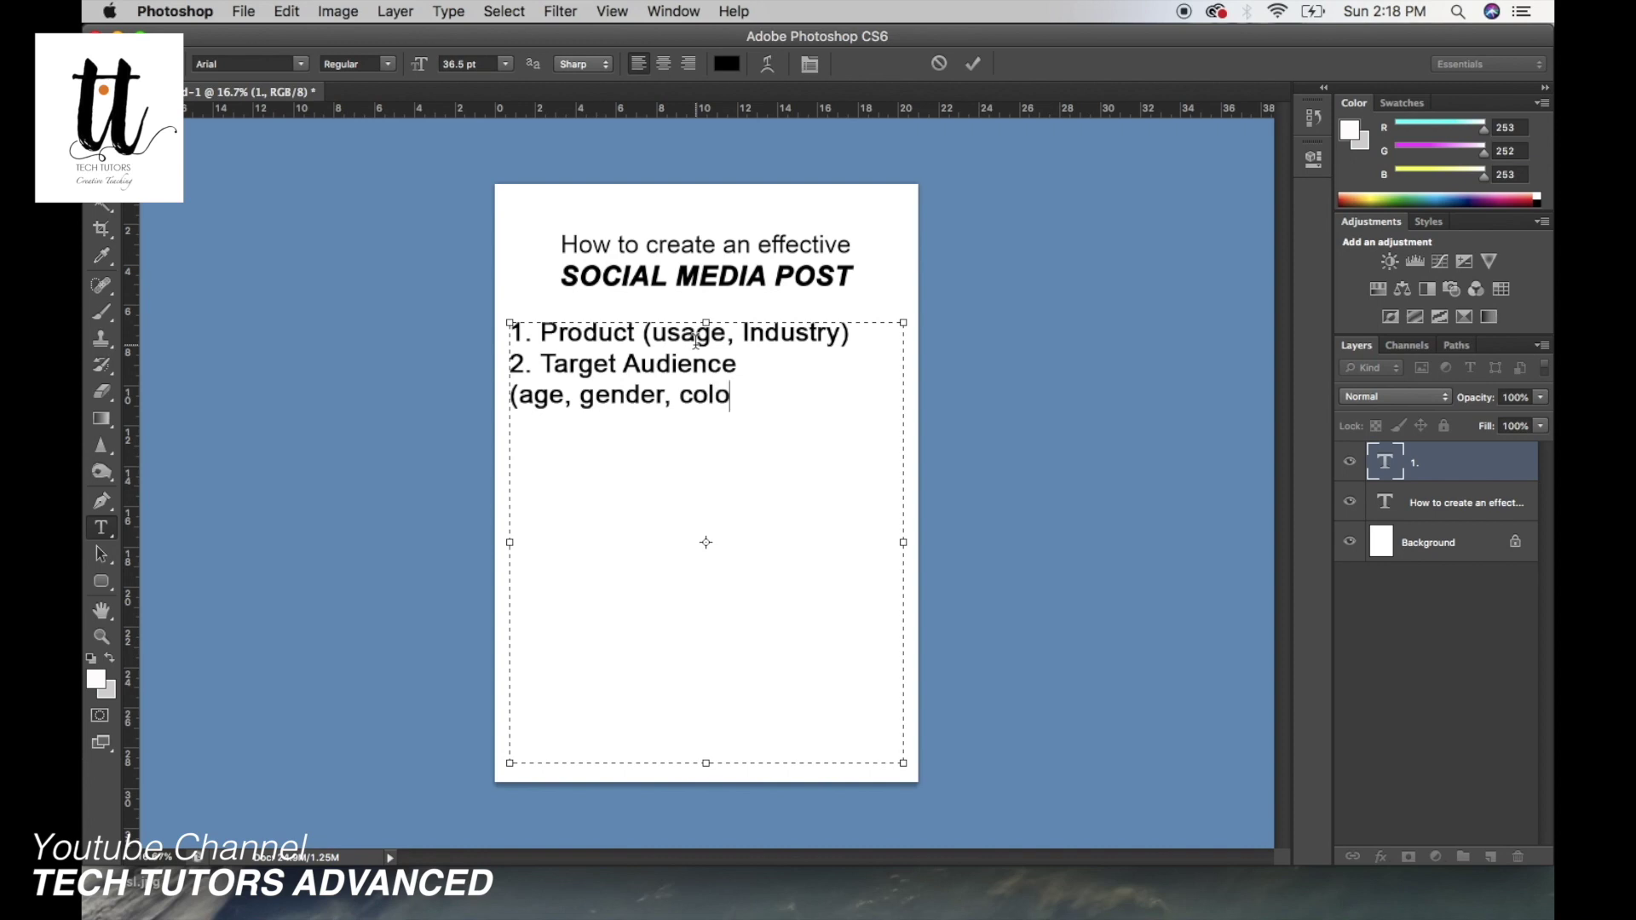
text( place0)
key(BackSpace)
text())
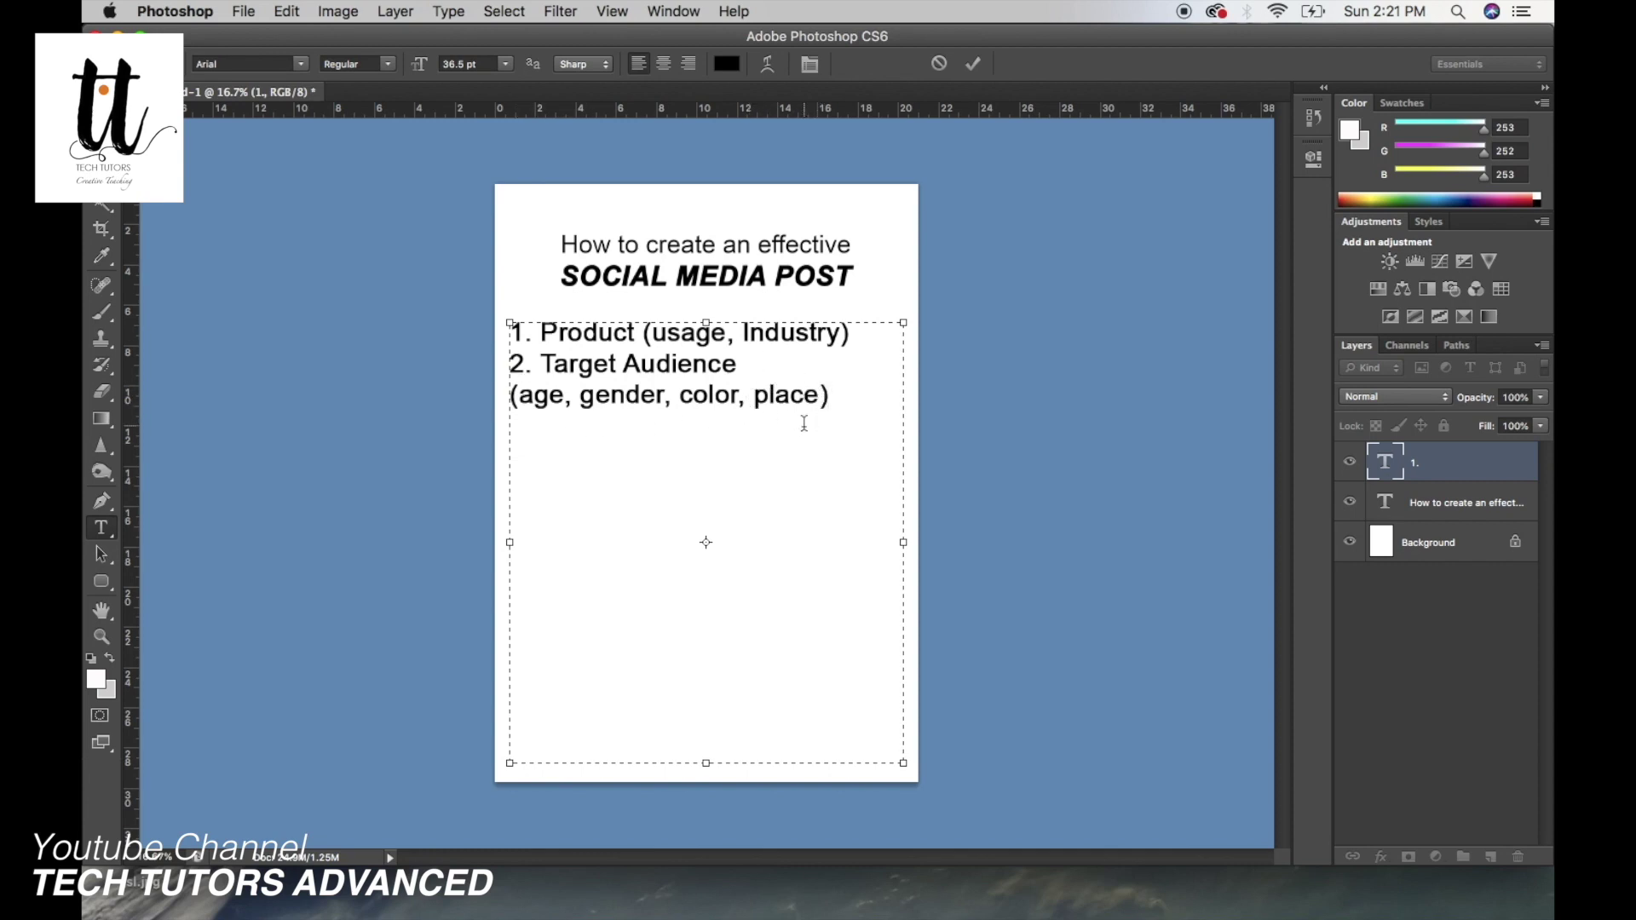
- Start the third tip on a new line as '3. Offers' followed by '(pricing'
key(Return)
text(3.)
text( Offers)
text(()
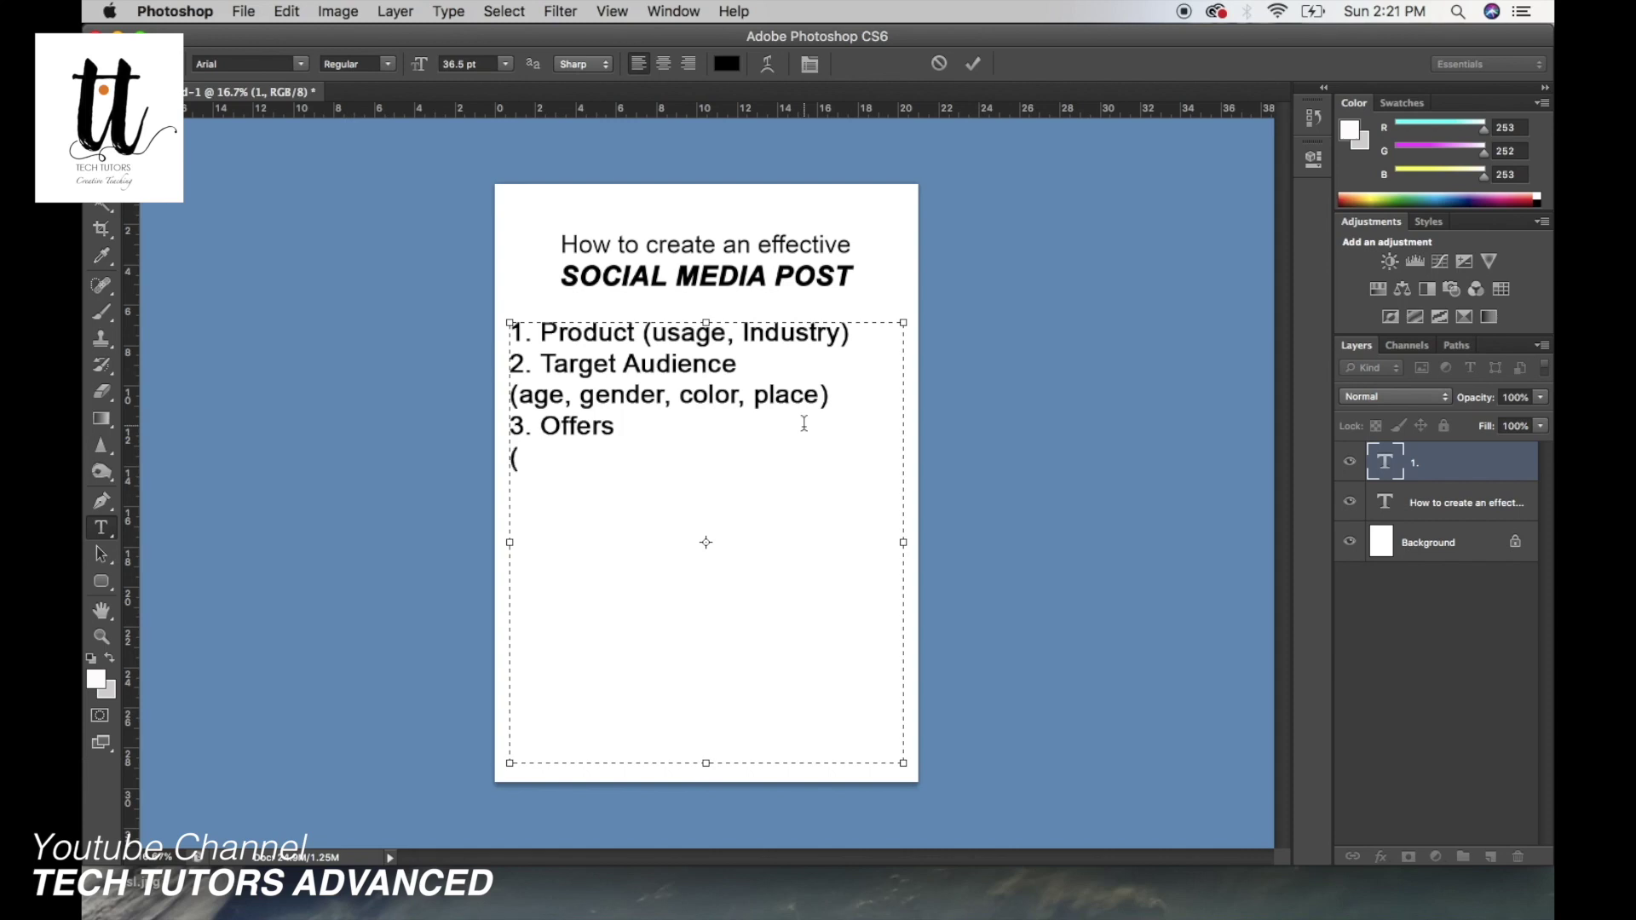
text(pricin g)
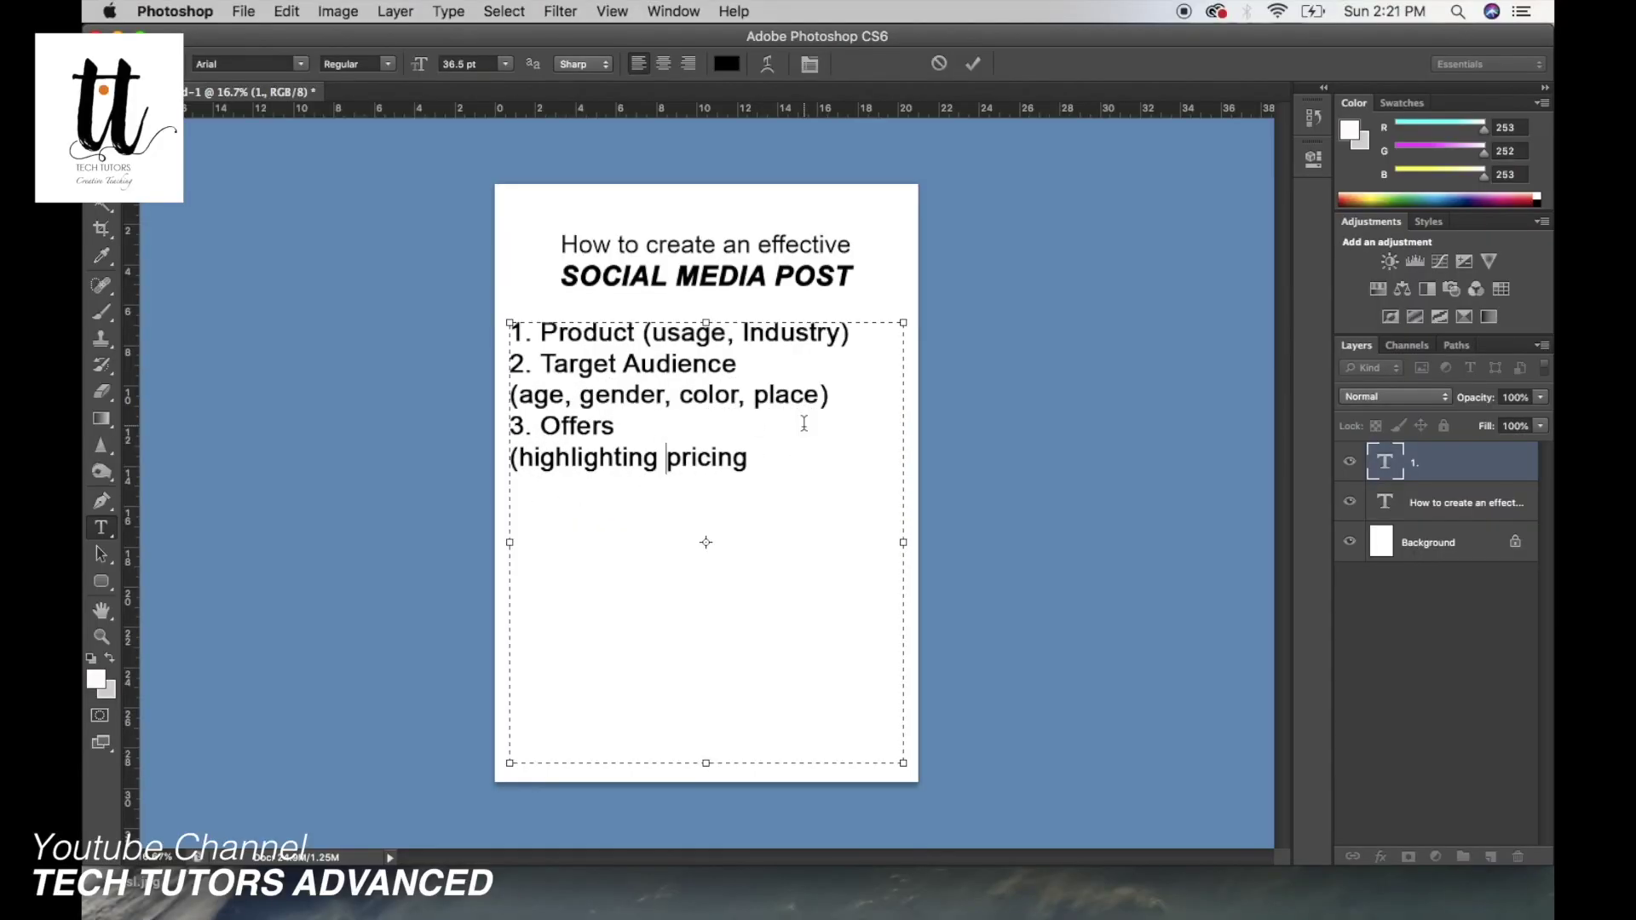
- Complete the third tip's note as '(highlighting price, product durability)', fixing typos, then start a new line
key(Right)
key(Right)
key(Right)
key(Right)
key(Right)
key(Right)
key(Right)
key(BackSpace)
key(BackSpace)
key(BackSpace)
text(e,)
text(product du)
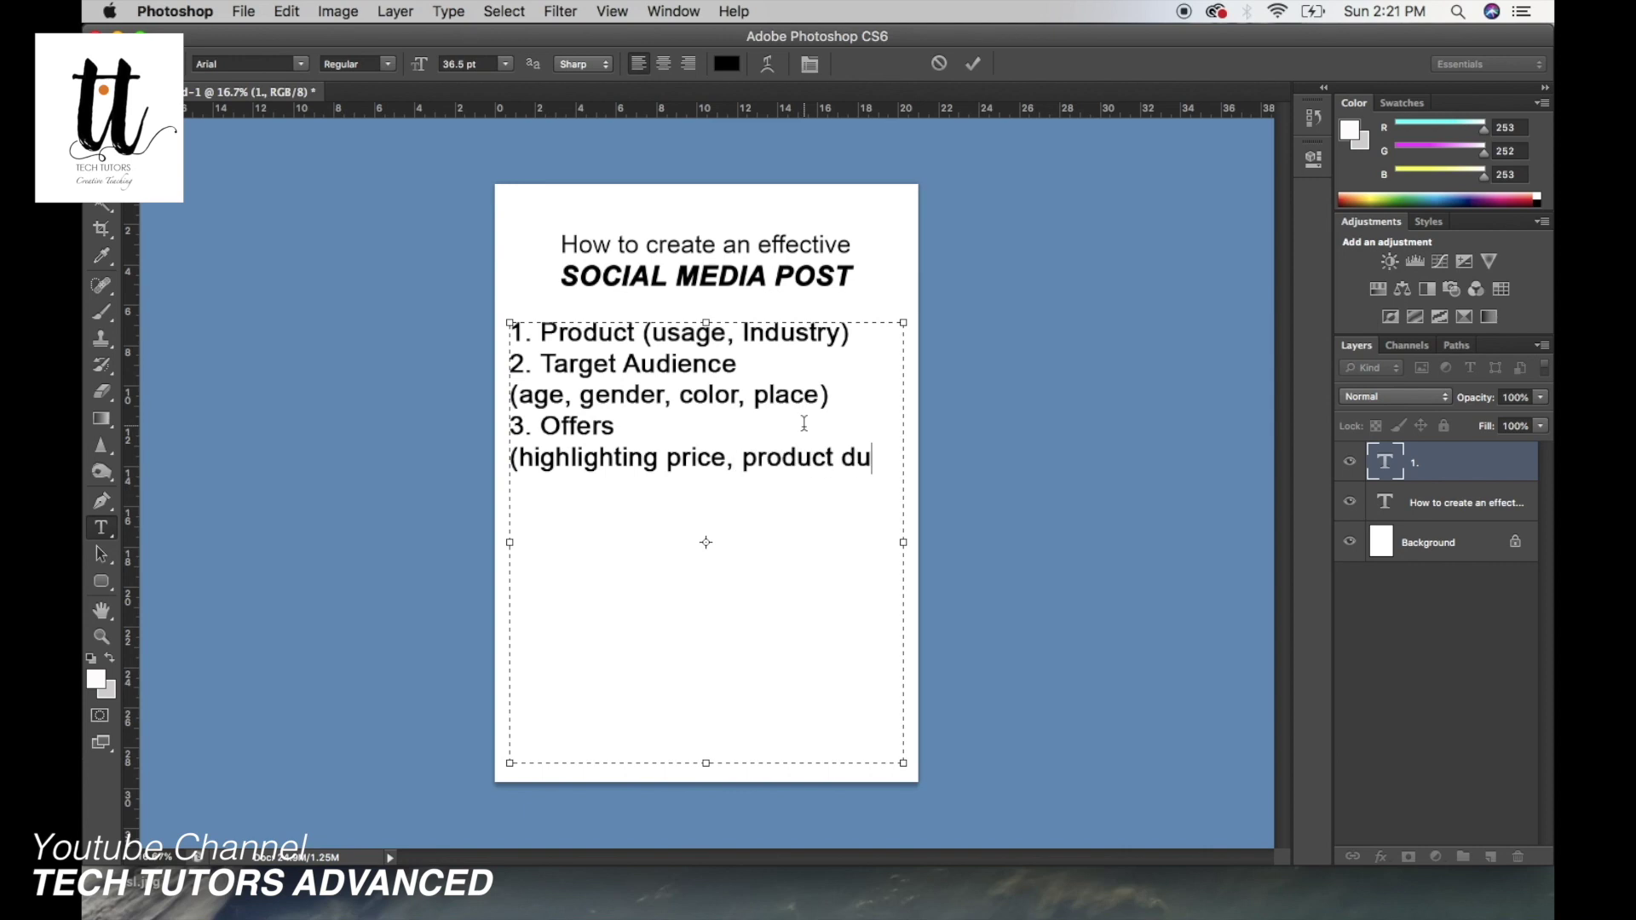
text(rability)
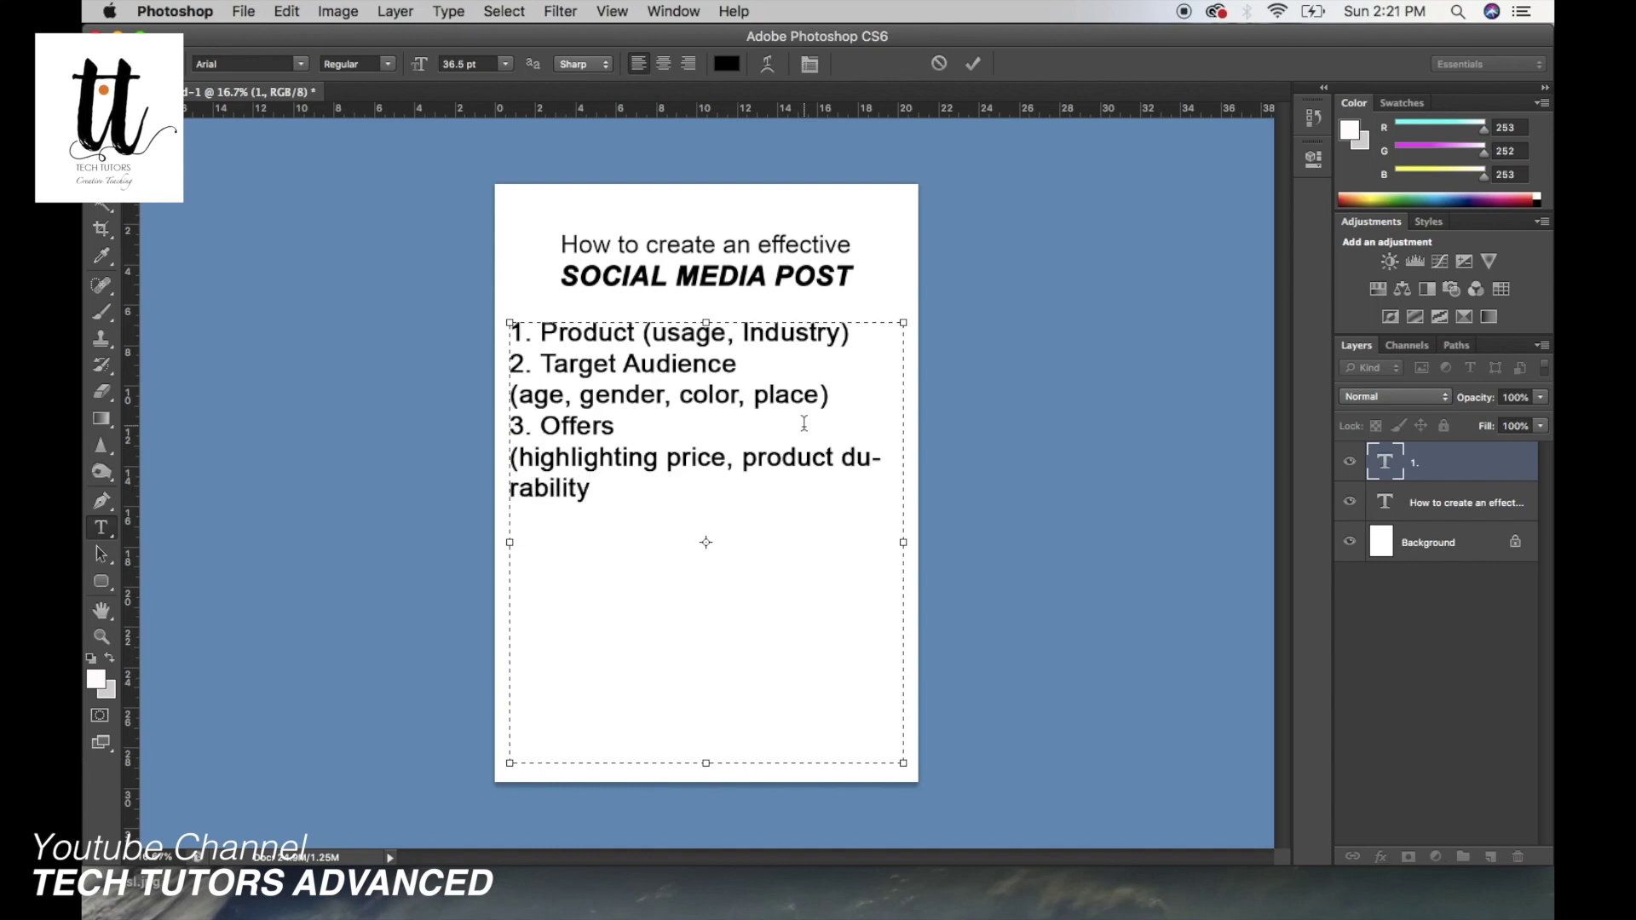
text())
key(Return)
- Enter the price line, correcting '500 RRS' to '500 RS' and adding '499/-'
text(500 RRS)
key(Left)
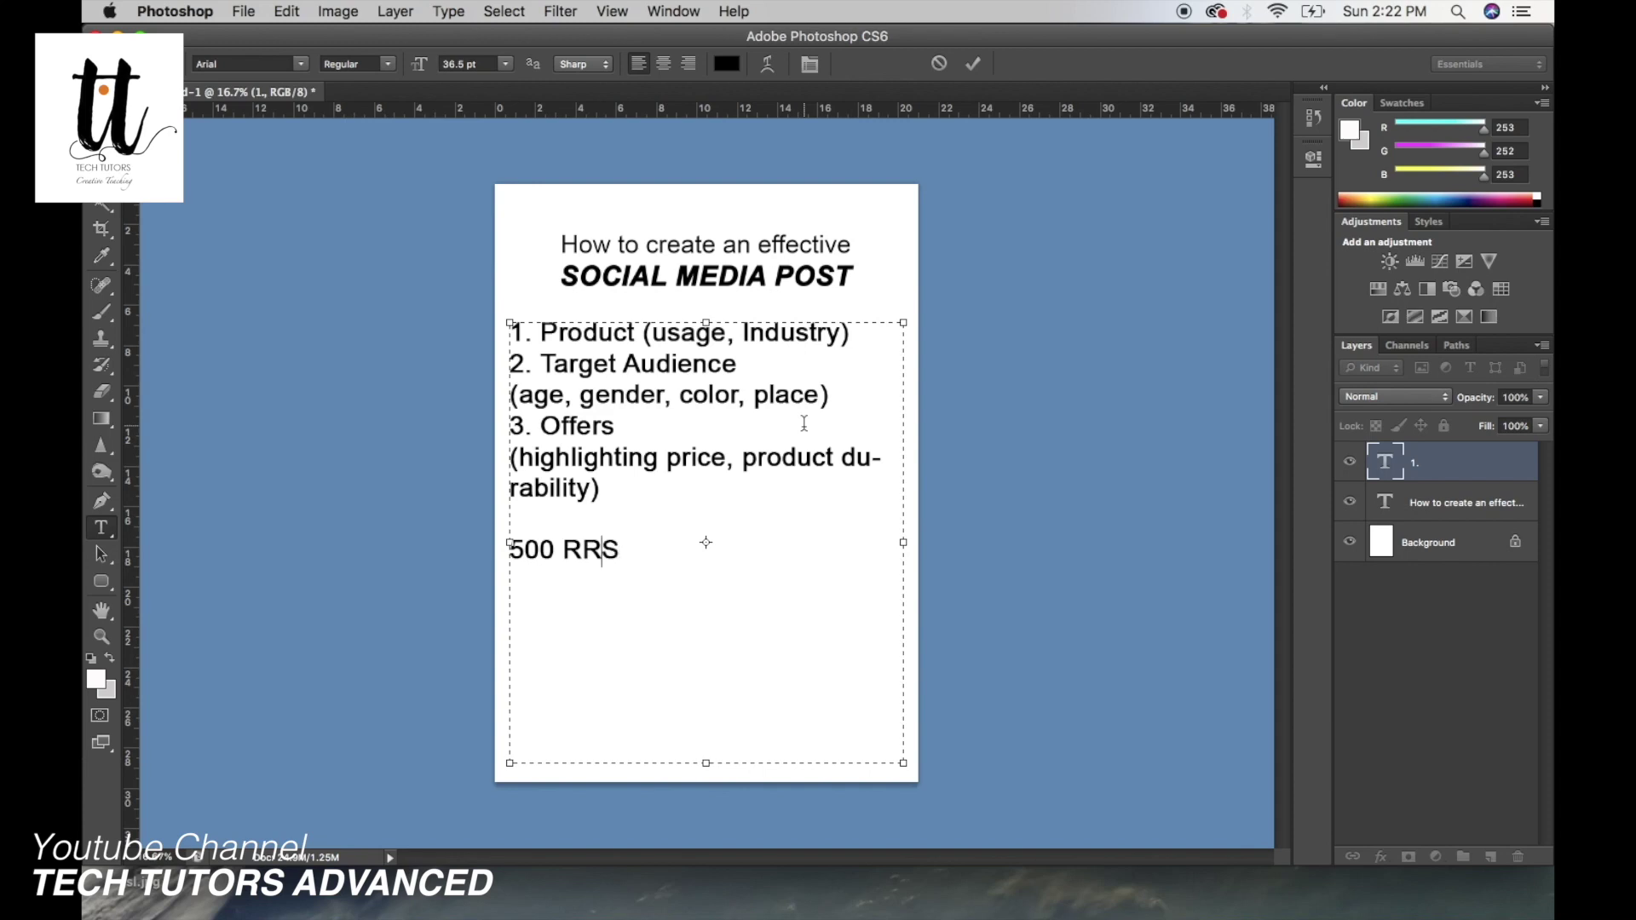
key(BackSpace)
key(Right)
text(499/)
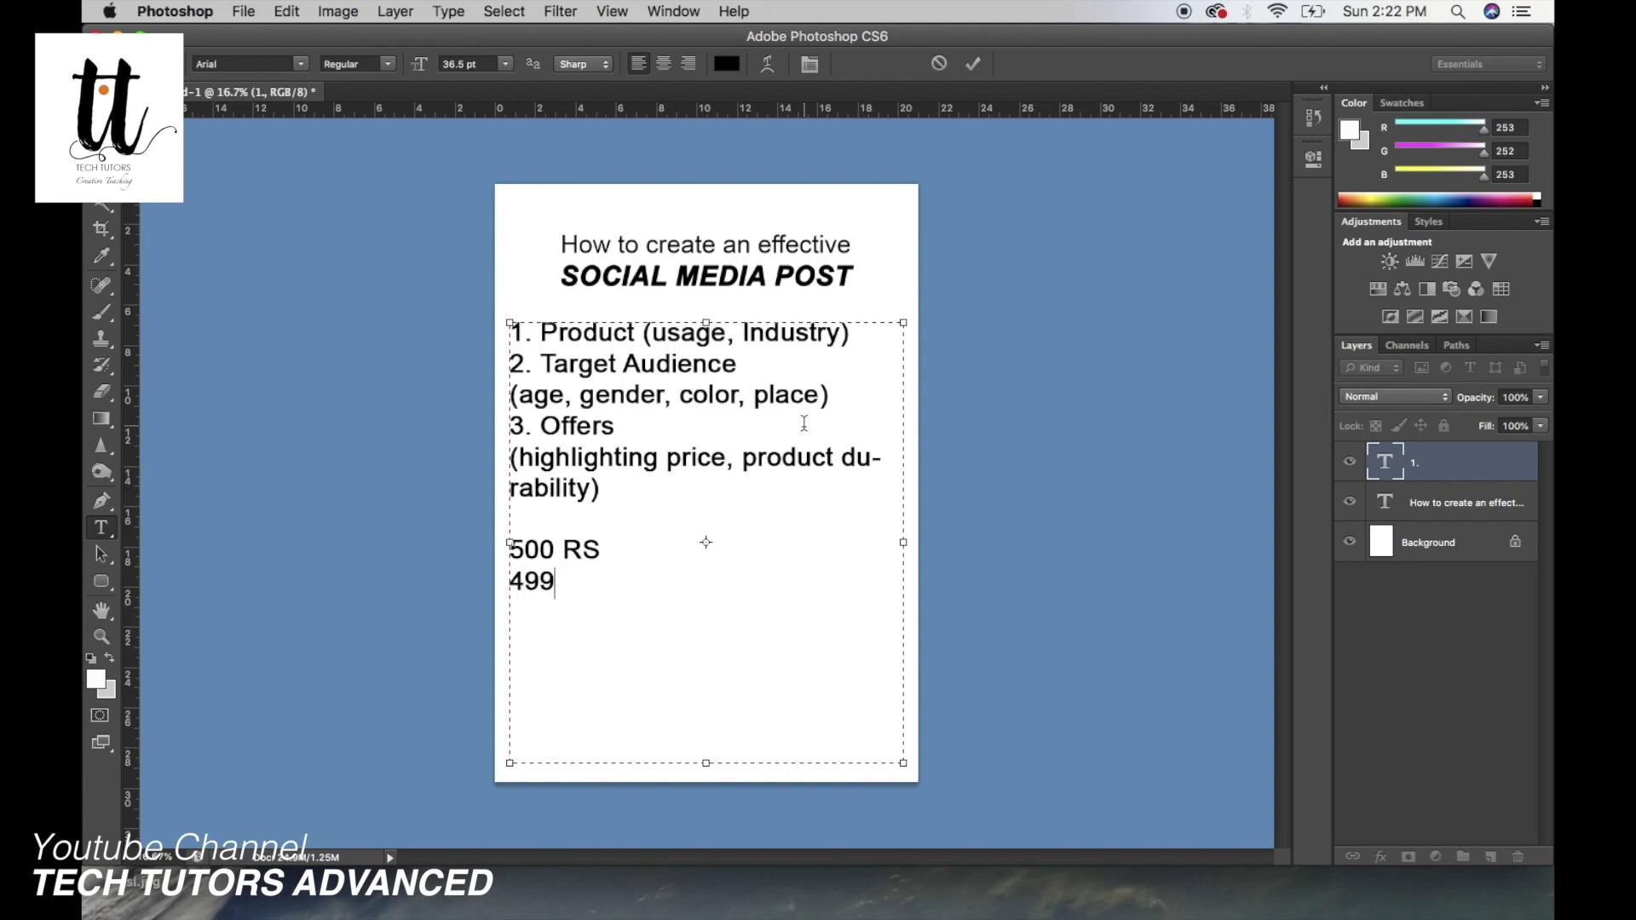
text(-)
key(Return)
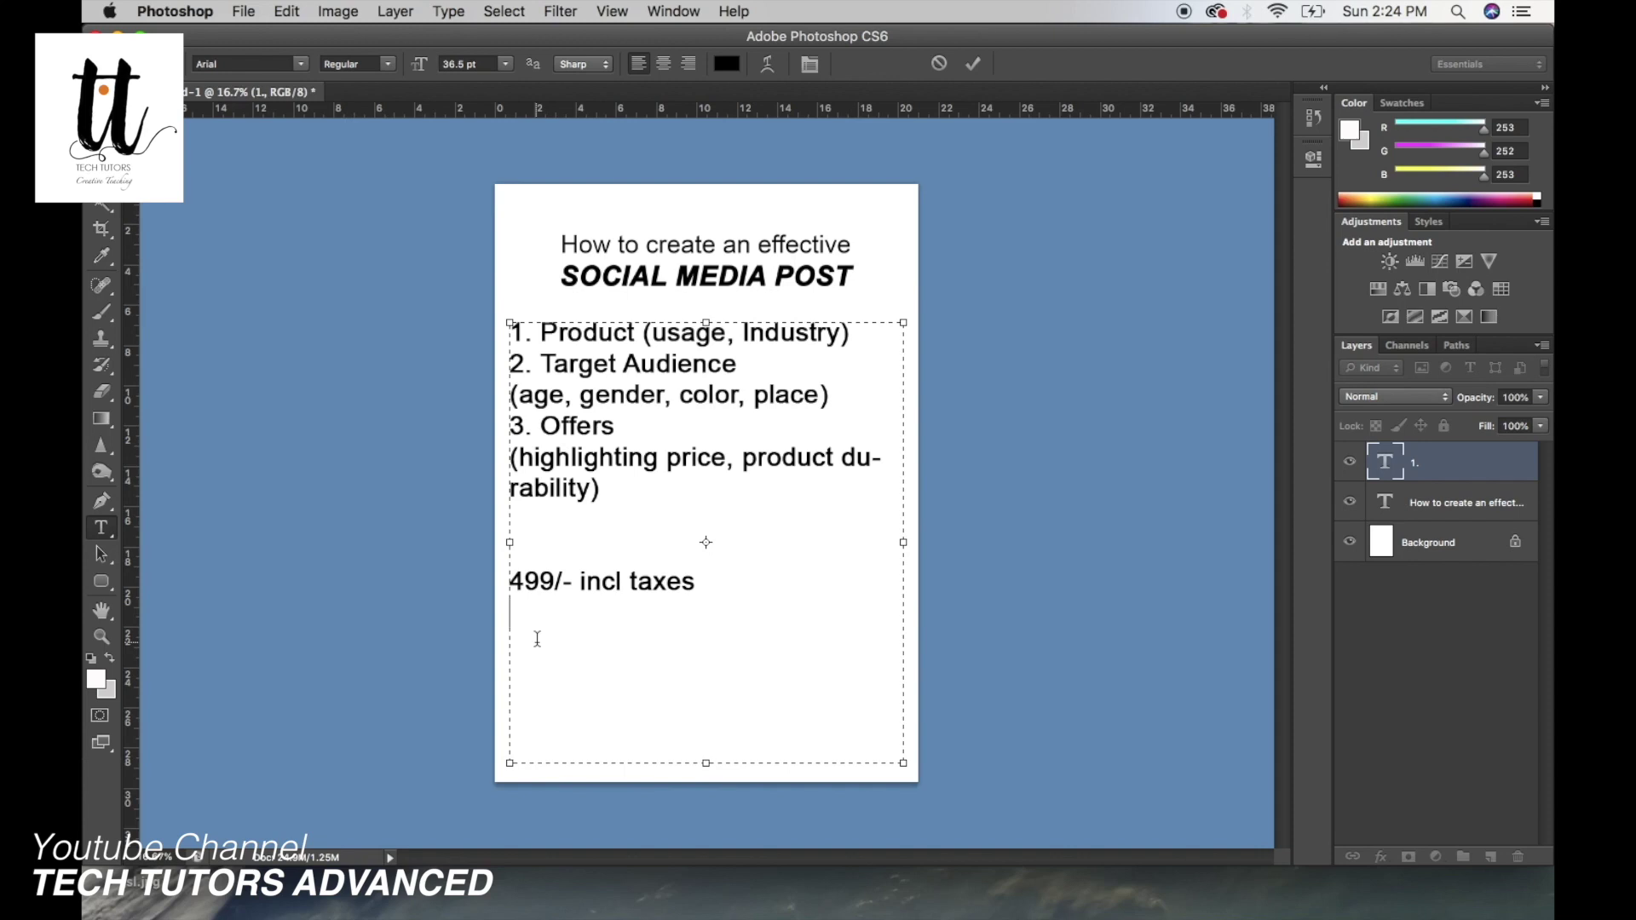
- Add the '100 % Assurance' and 'Fully recovered' lines, then select the price and assurance lines
text(100 % Assuran)
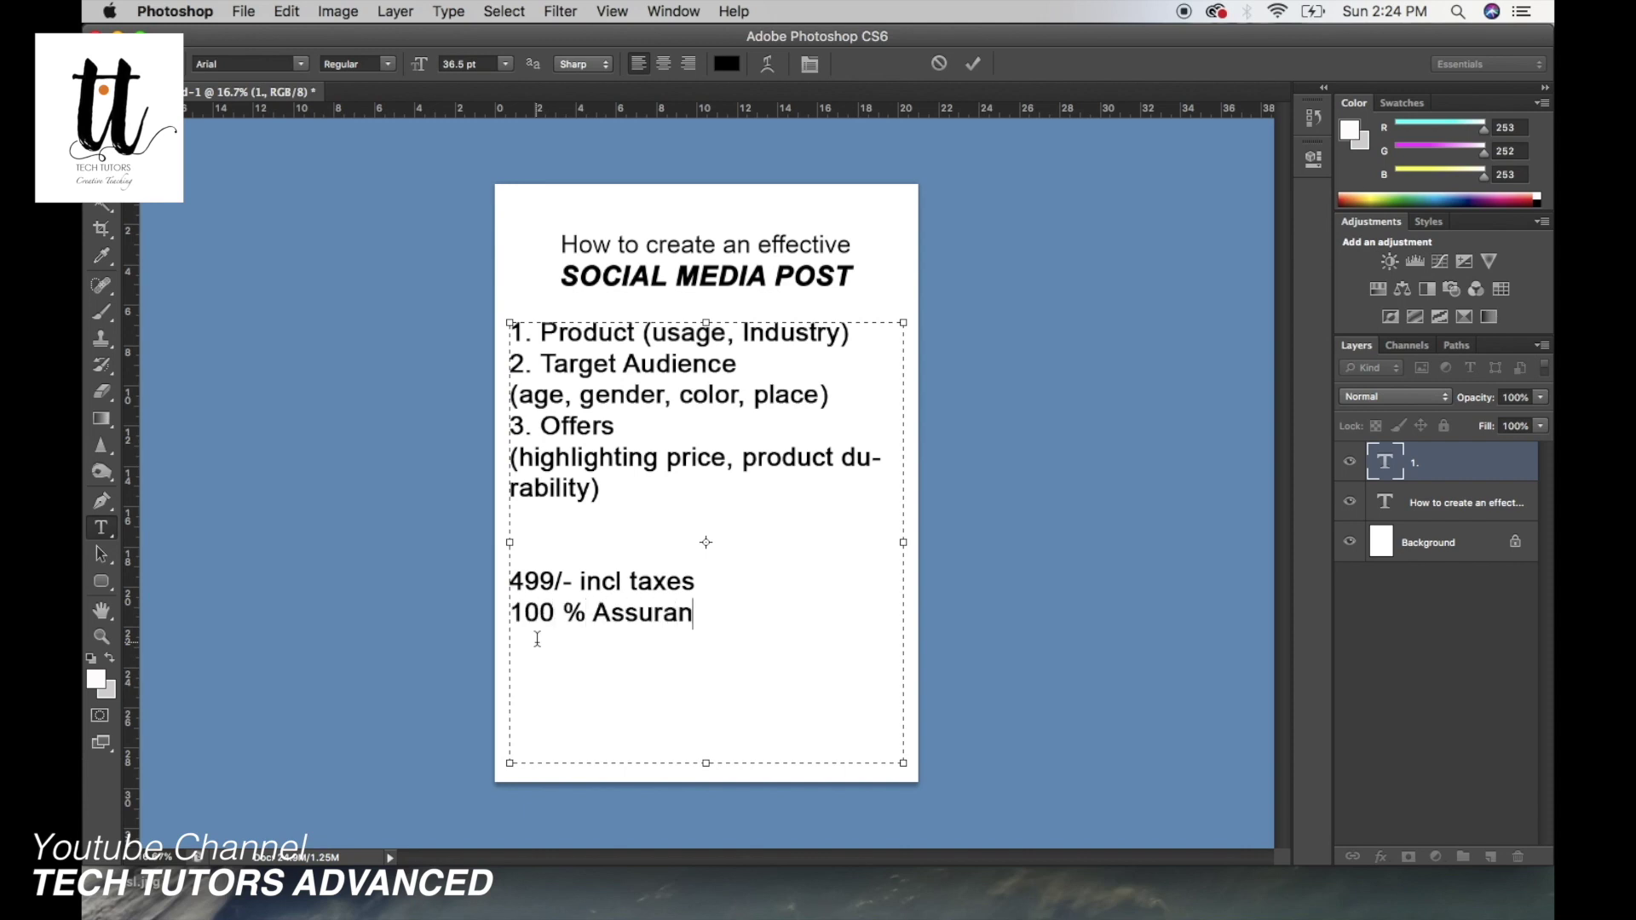
text(ce)
text(Fully )
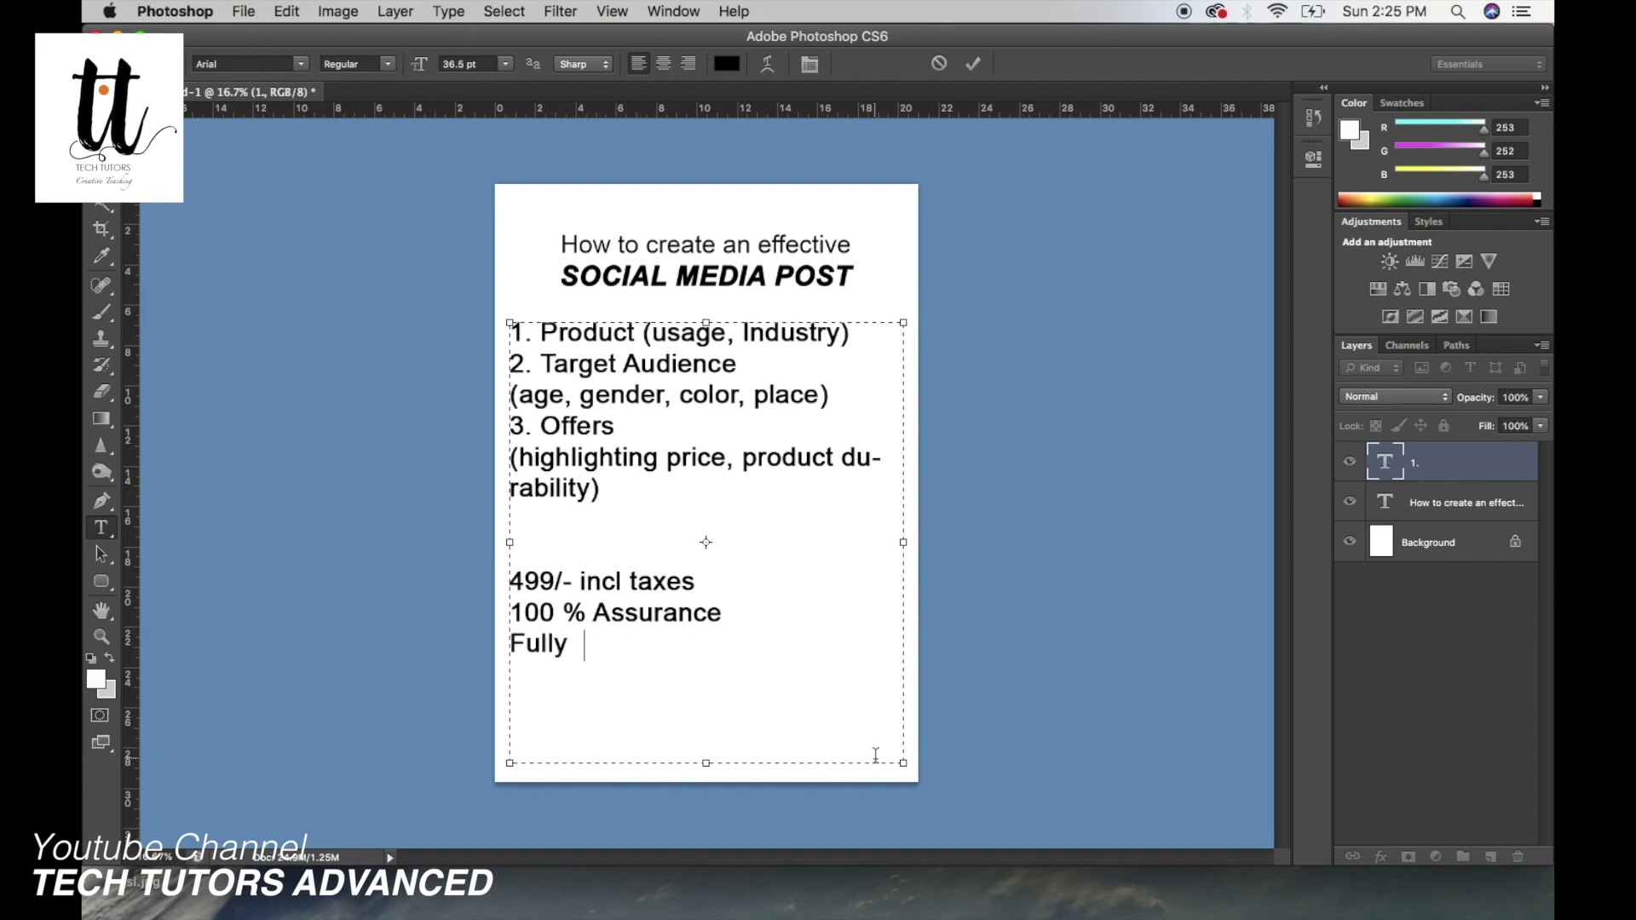
text(recovered)
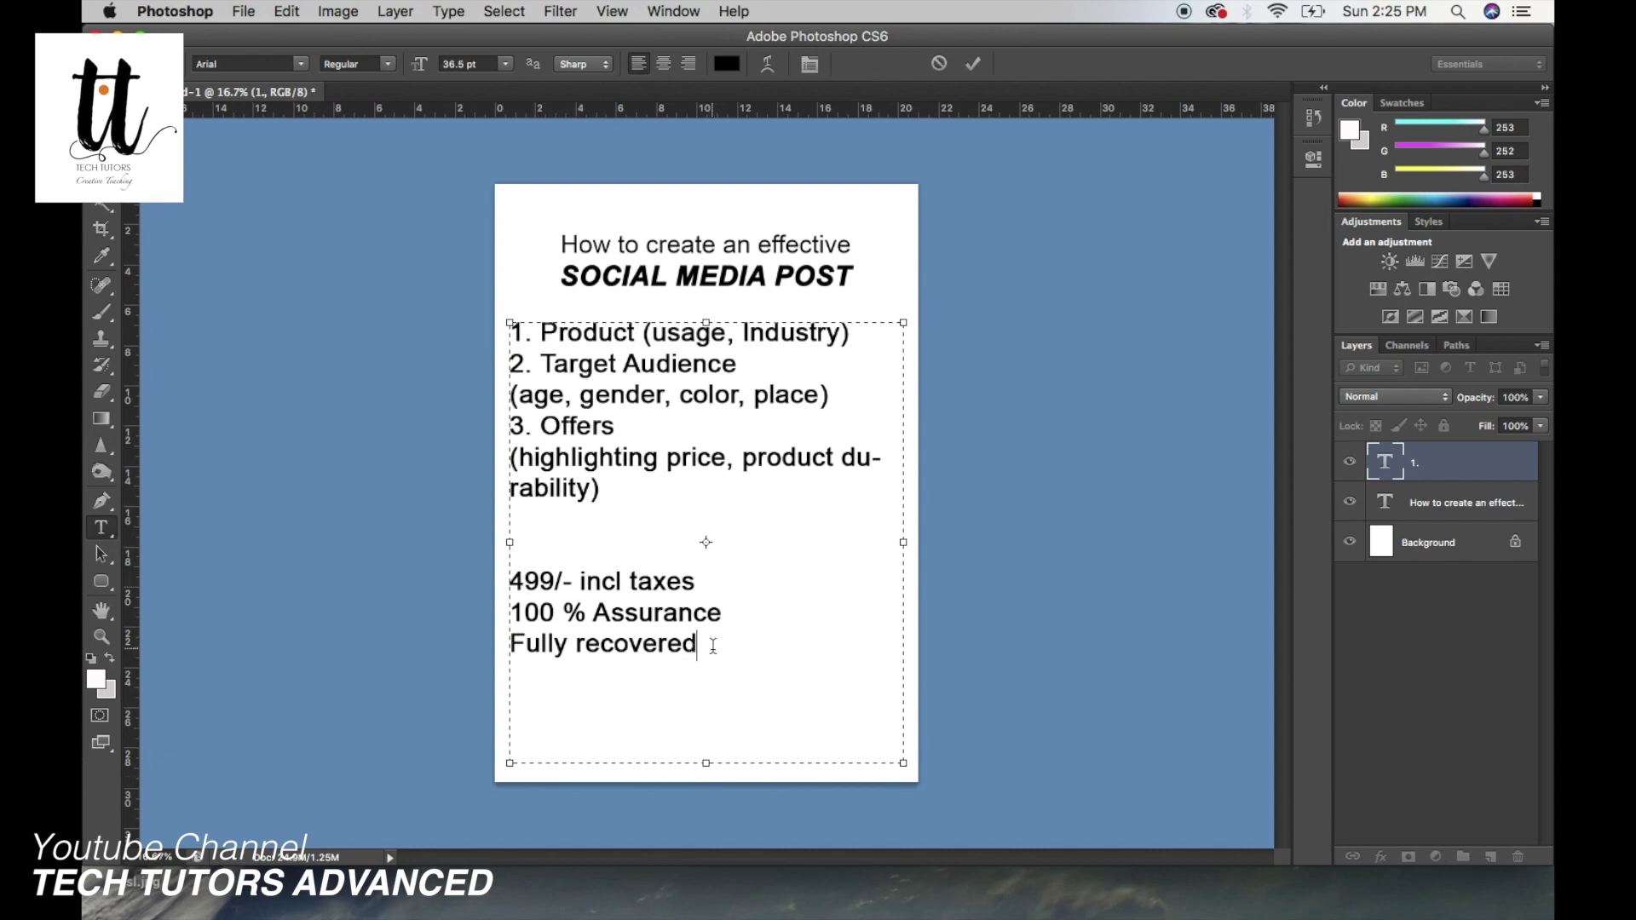
drag(716, 645, 498, 524)
- Restore the accidentally deleted price and assurance lines with Cmd+Z
key(BackSpace)
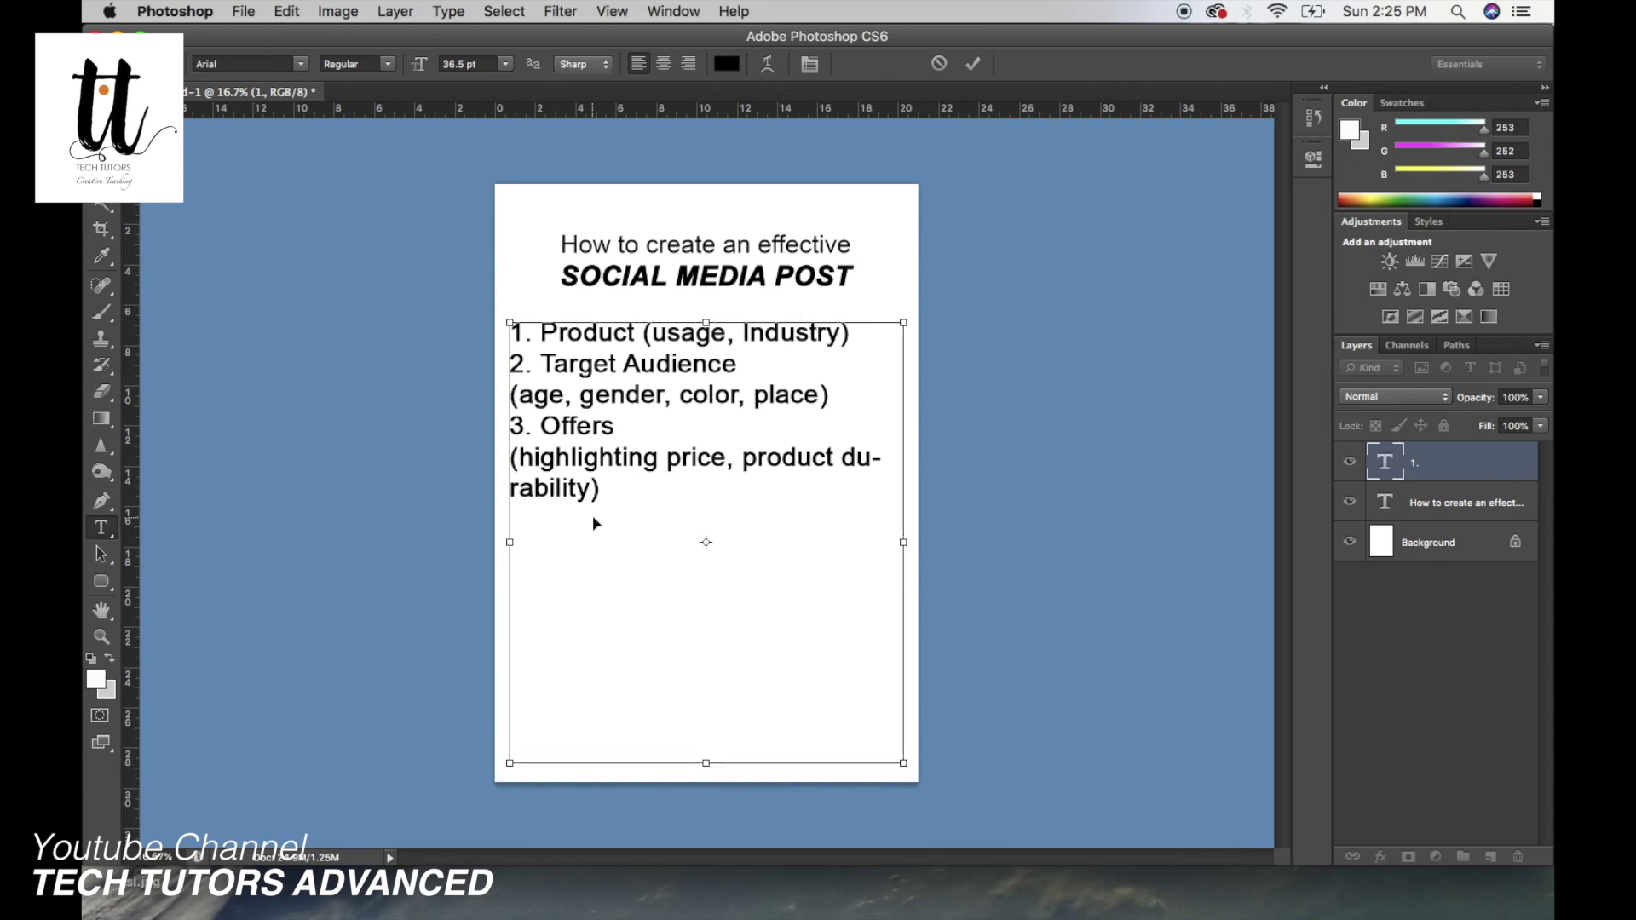
key(super+z)
click(637, 527)
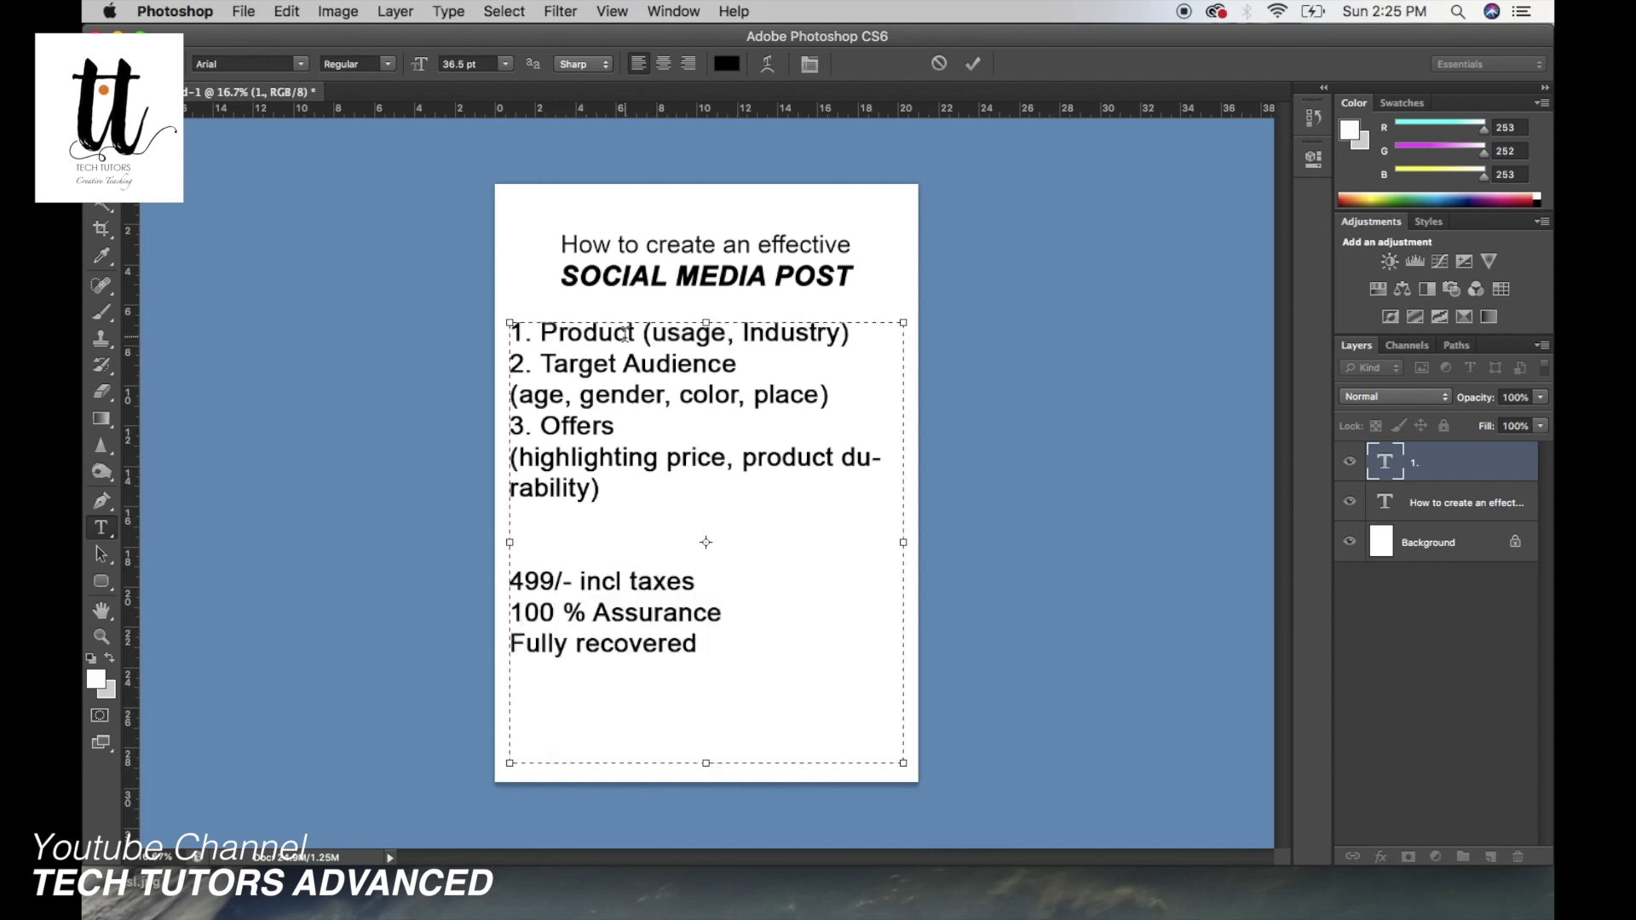
- Make 'Target Audience' in the second tip bold using the font style list
drag(539, 364, 745, 367)
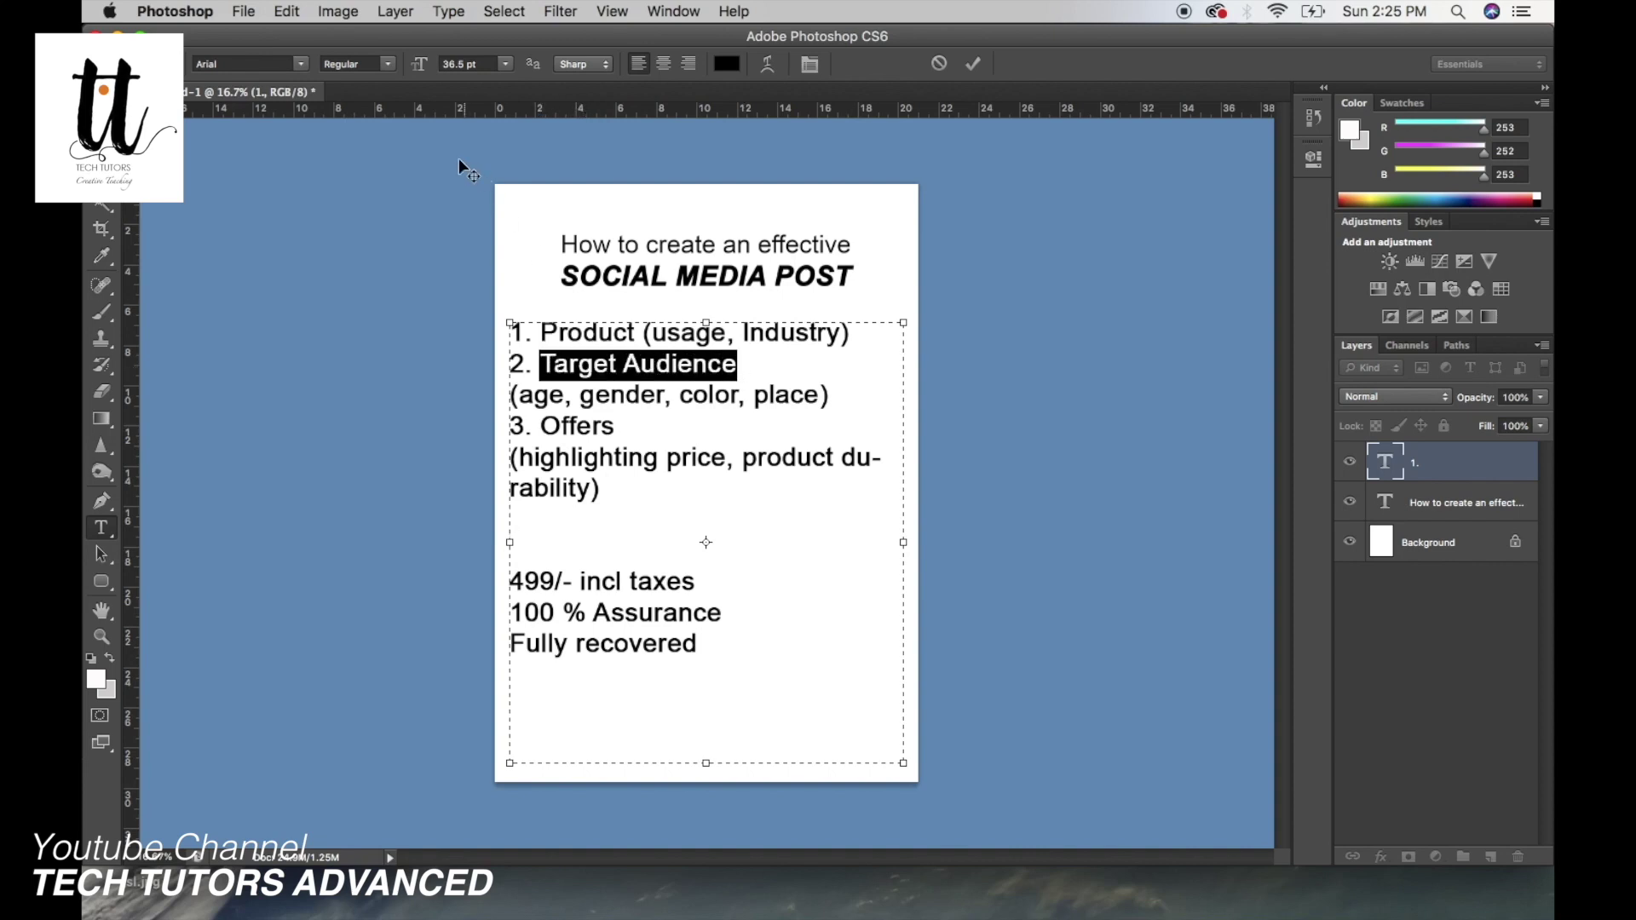
click(390, 66)
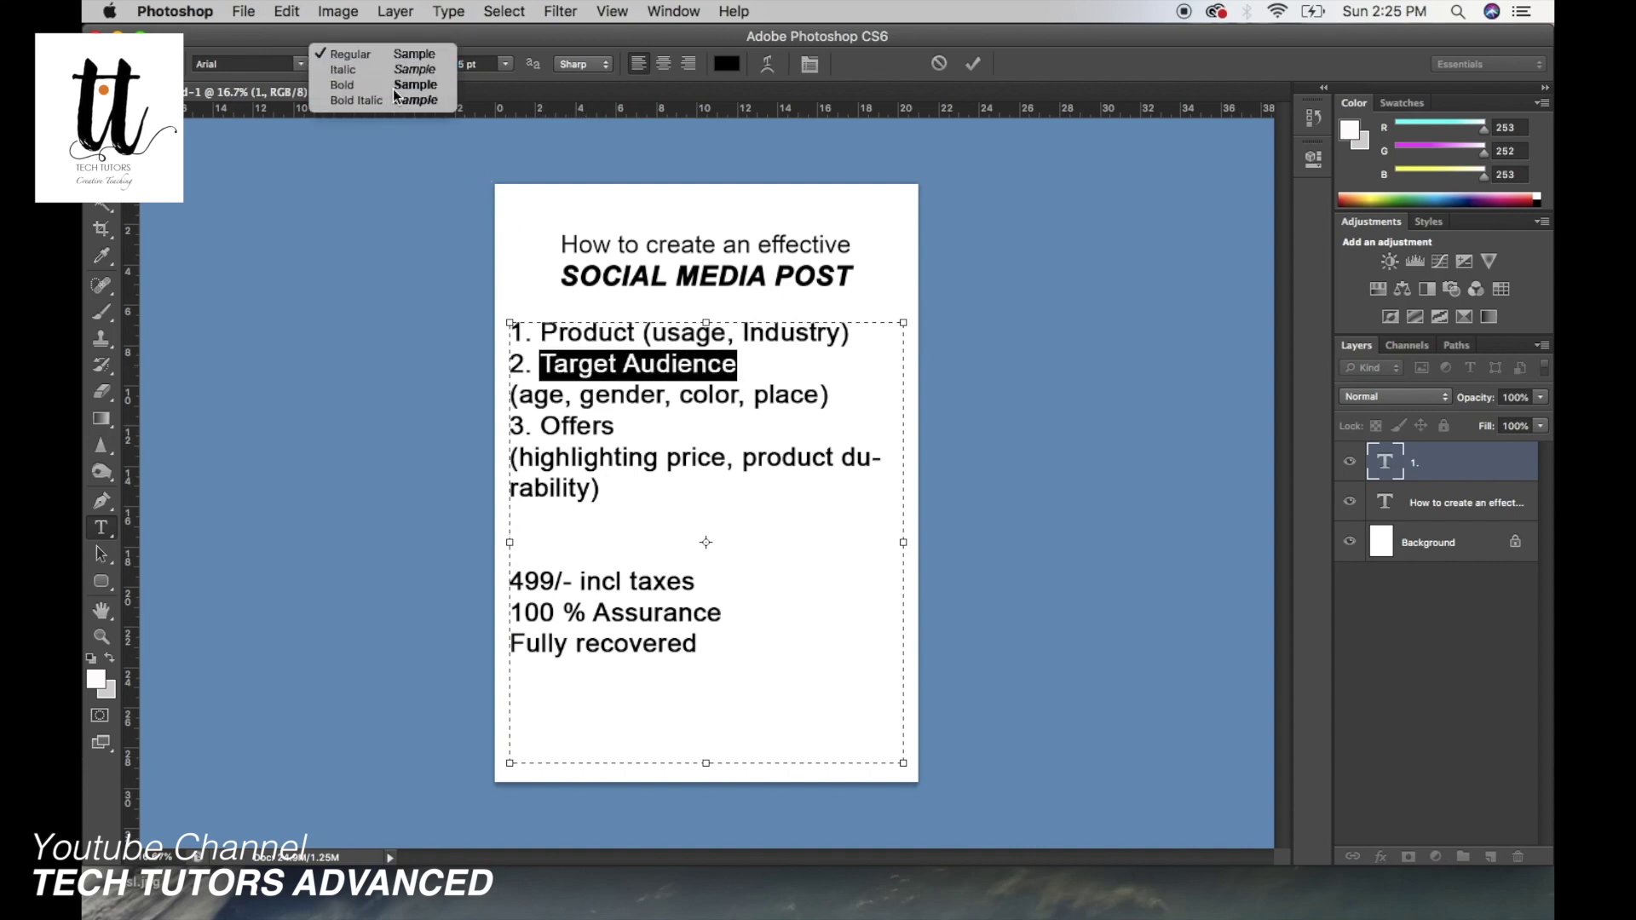
click(392, 85)
click(645, 493)
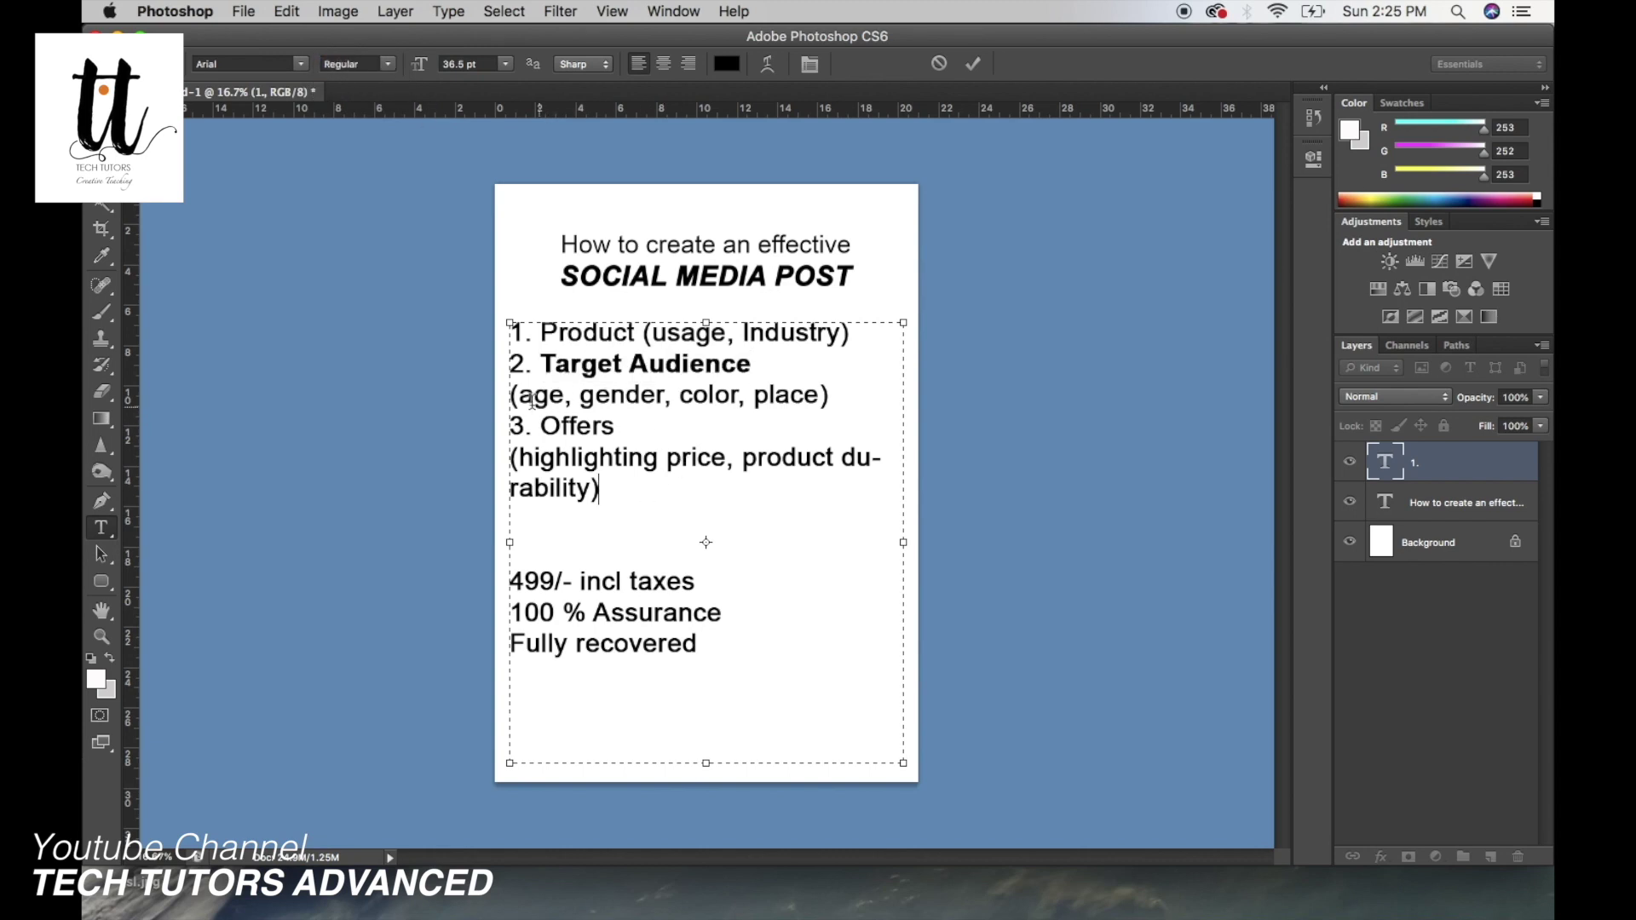